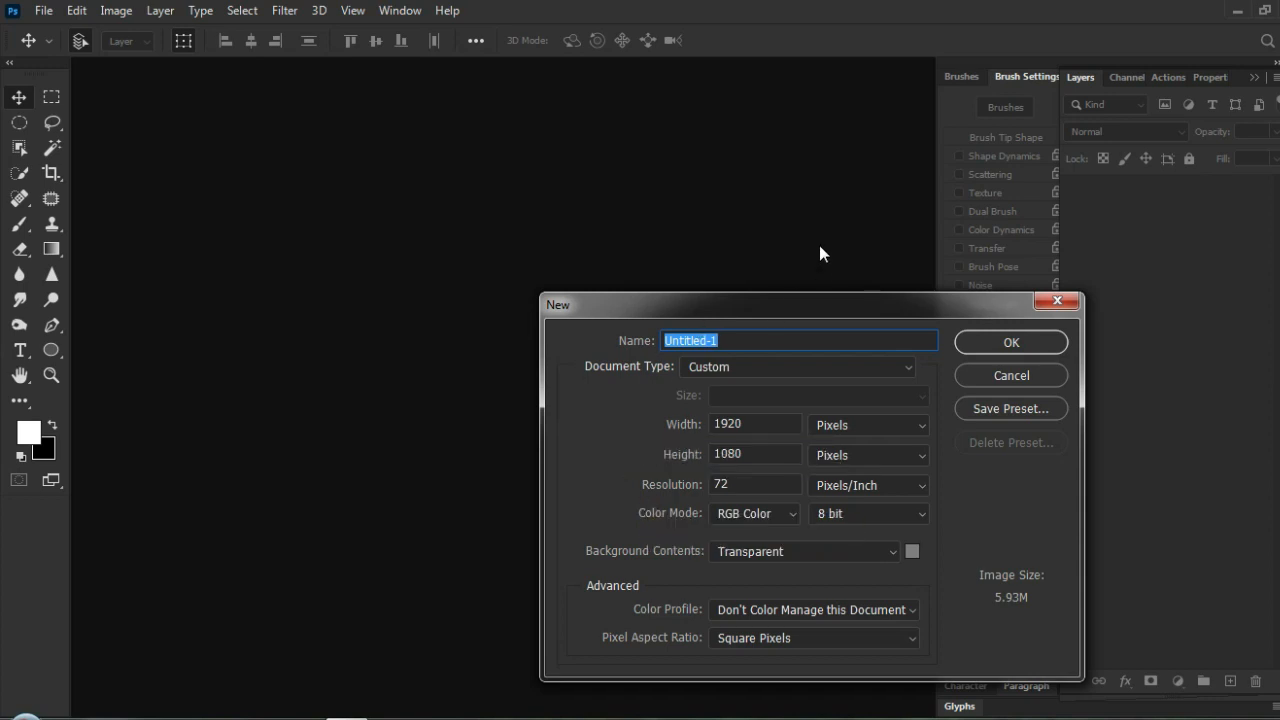
Create a transparent 1920 × 1080 pixel document named gradasi at 72 pixels/inch in RGB Color.
{"action": "type", "text": "gradasi"}
{"action": "left_click", "coordinate": [1020, 350]}
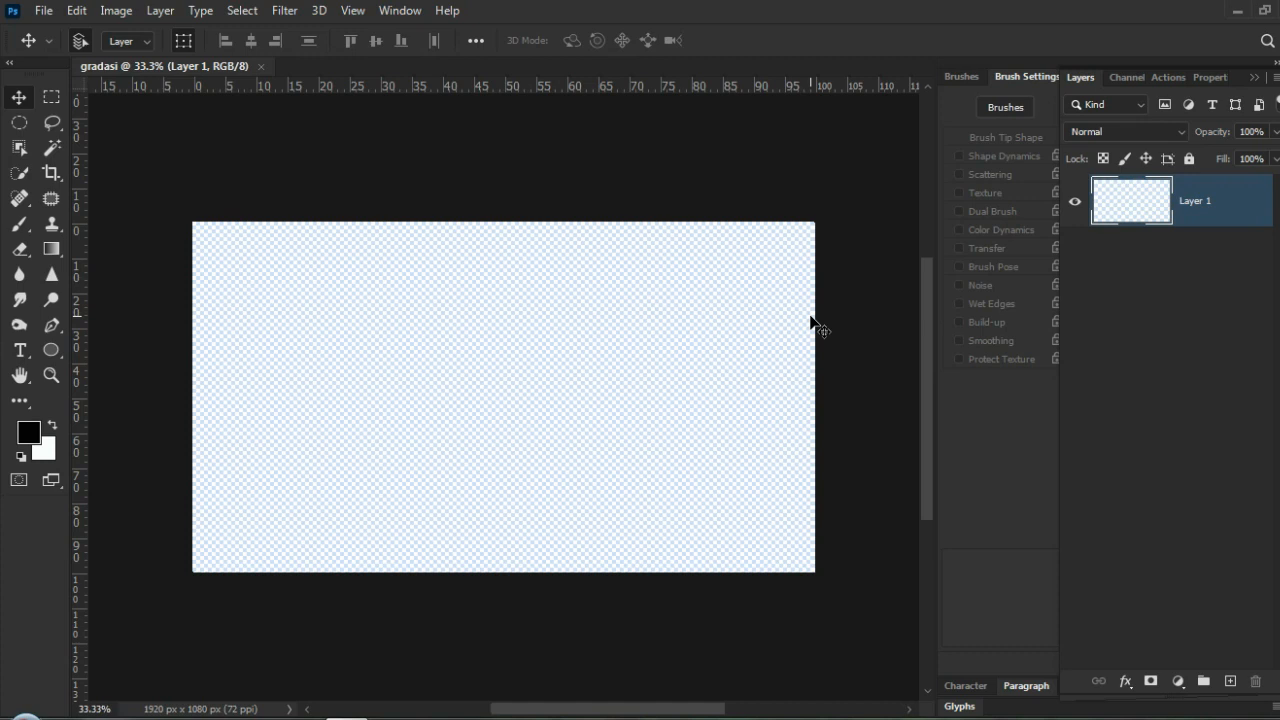
Open the Chrysanthemum picture from Sample Pictures and convert its background into a regular layer with the default name.
{"action": "key", "text": "ctrl+o"}
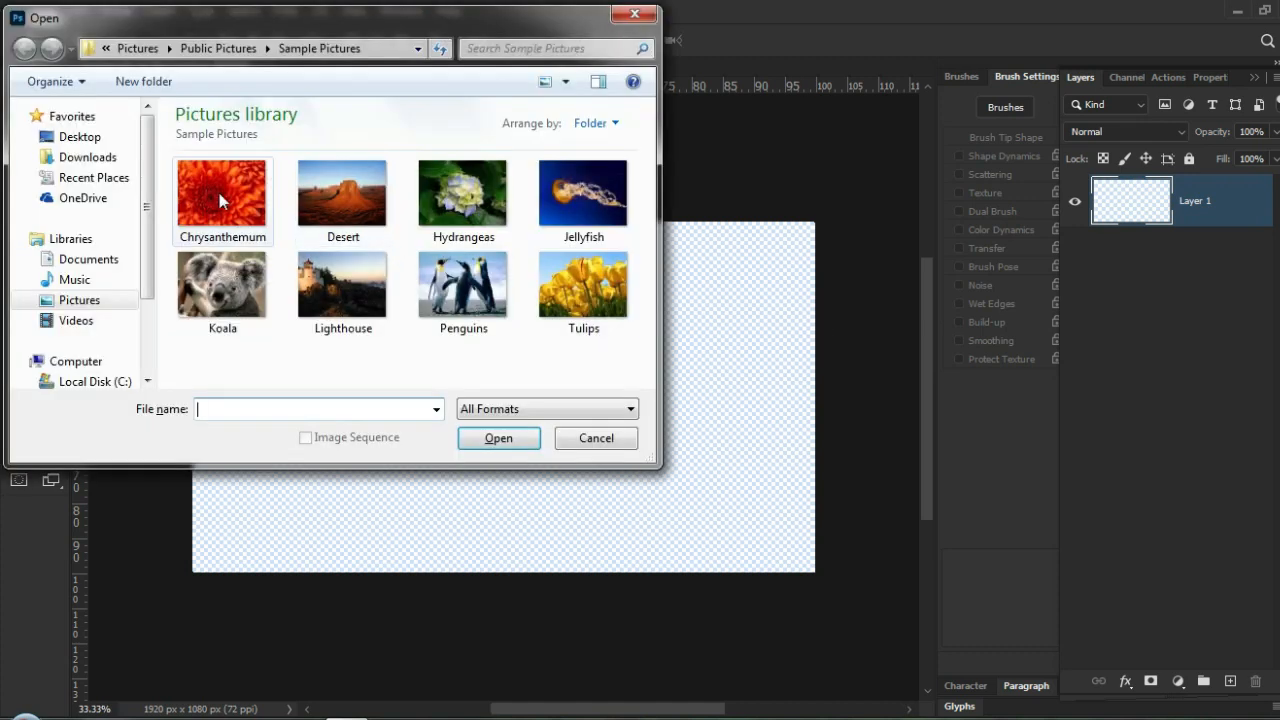
{"action": "double_click", "coordinate": [205, 190]}
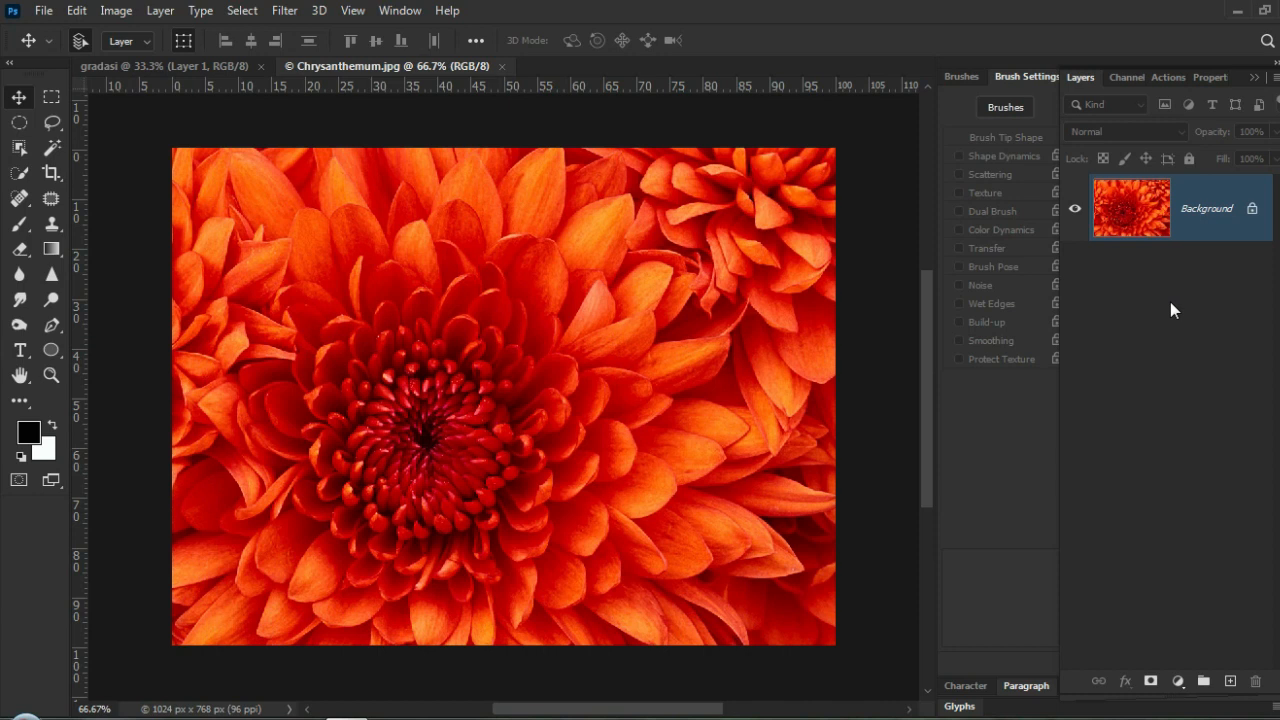
{"action": "right_click", "coordinate": [1196, 211]}
{"action": "left_click", "coordinate": [1197, 218]}
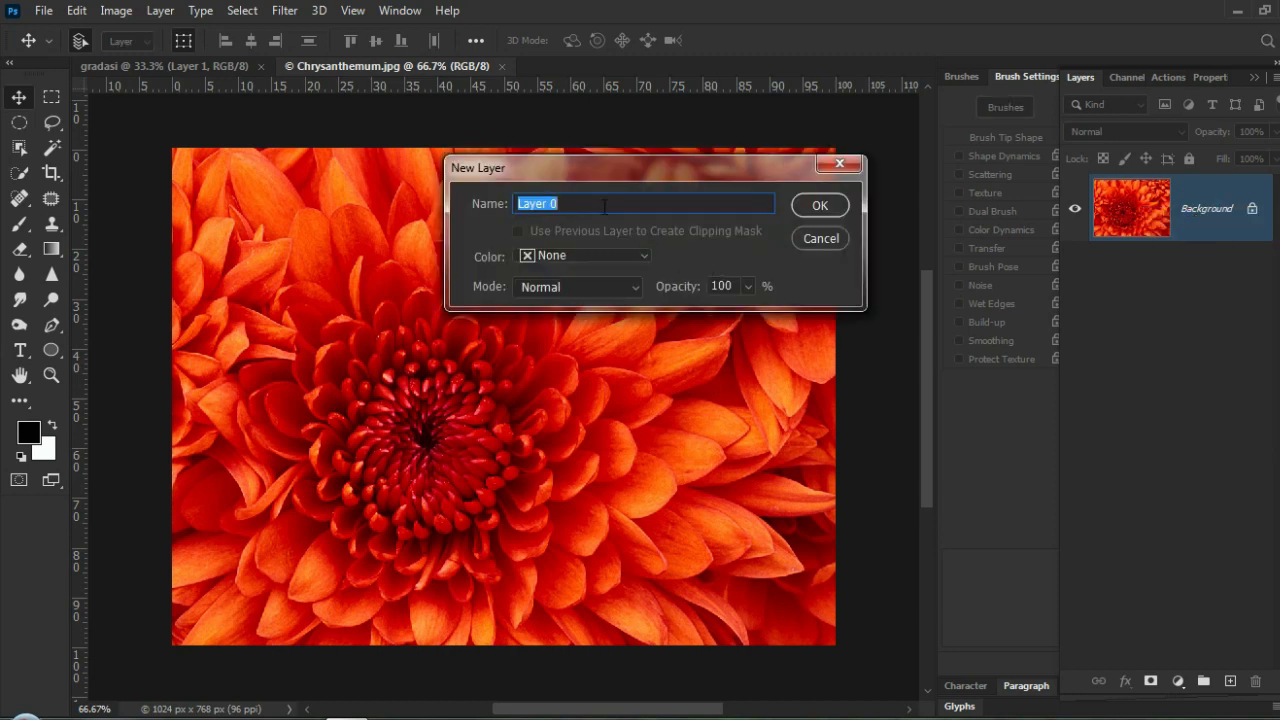
{"action": "left_click", "coordinate": [812, 208]}
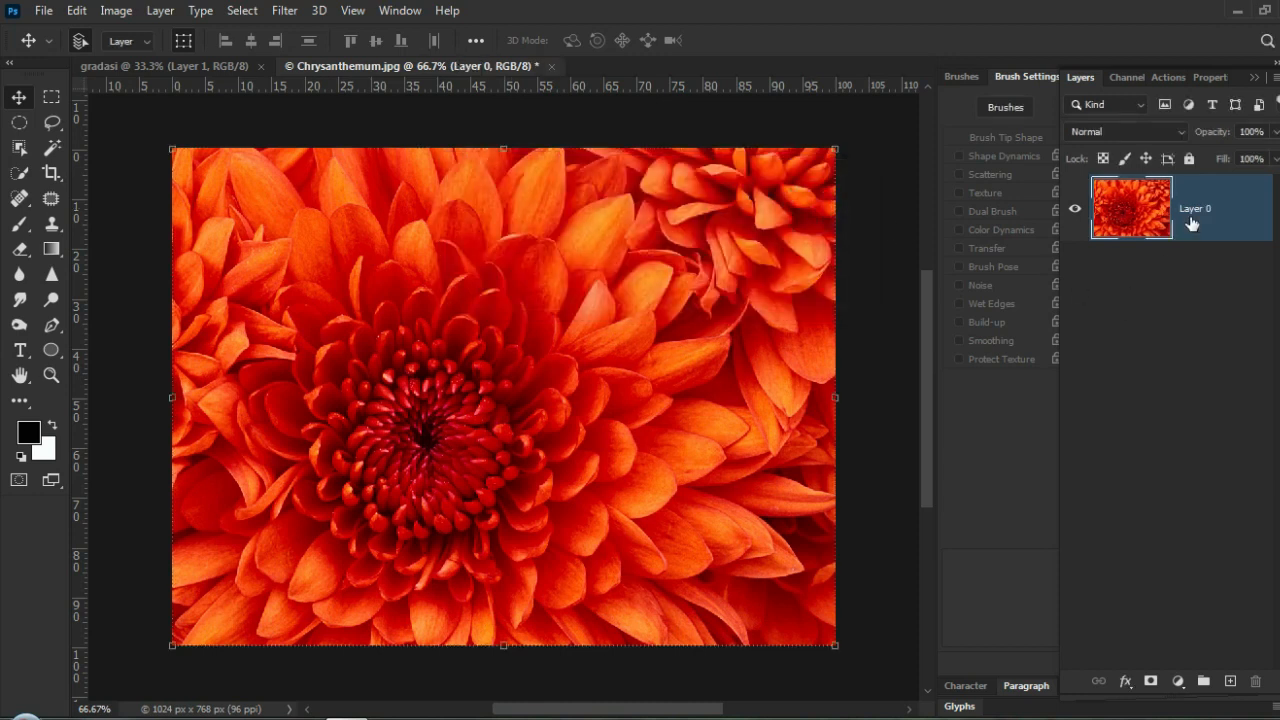
Copy the flower layer into the gradasi document using a 2-up vertical arrangement, and close Chrysanthemum.jpg without saving.
{"action": "left_click", "coordinate": [401, 12]}
{"action": "mouse_move", "coordinate": [528, 33]}
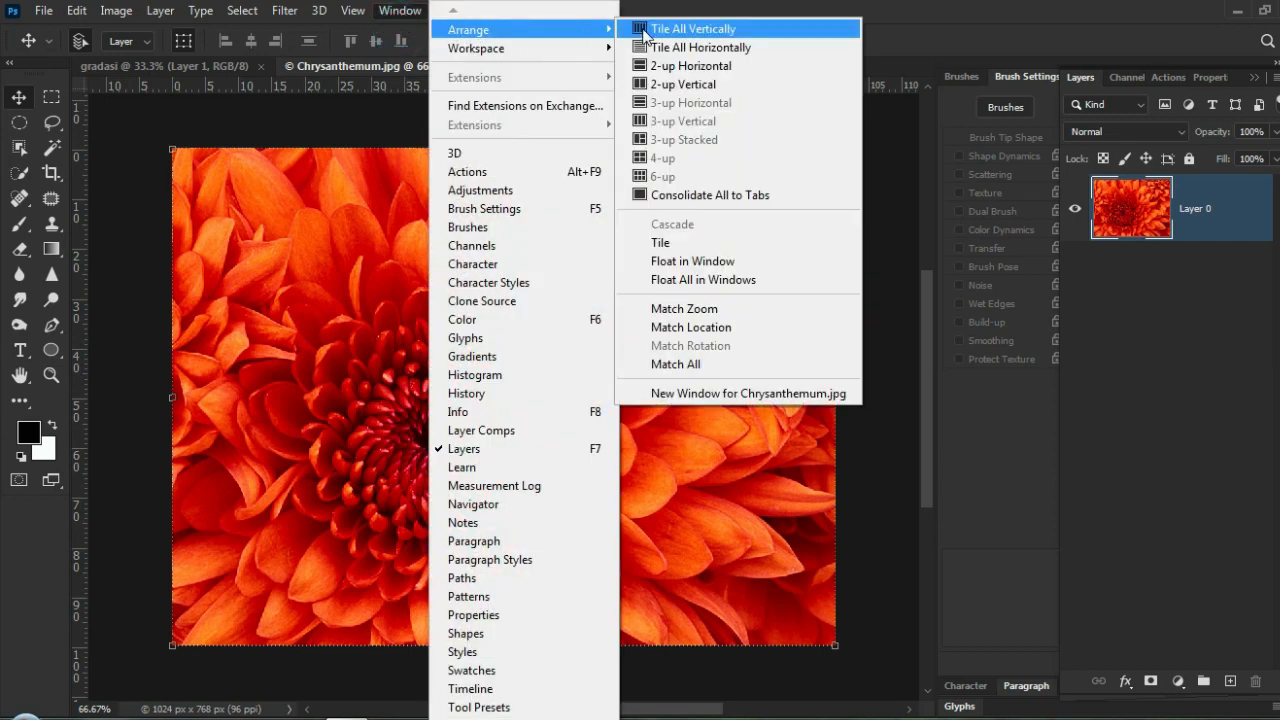
{"action": "left_click", "coordinate": [684, 86]}
{"action": "left_click_drag", "start_coordinate": [278, 350], "coordinate": [665, 368]}
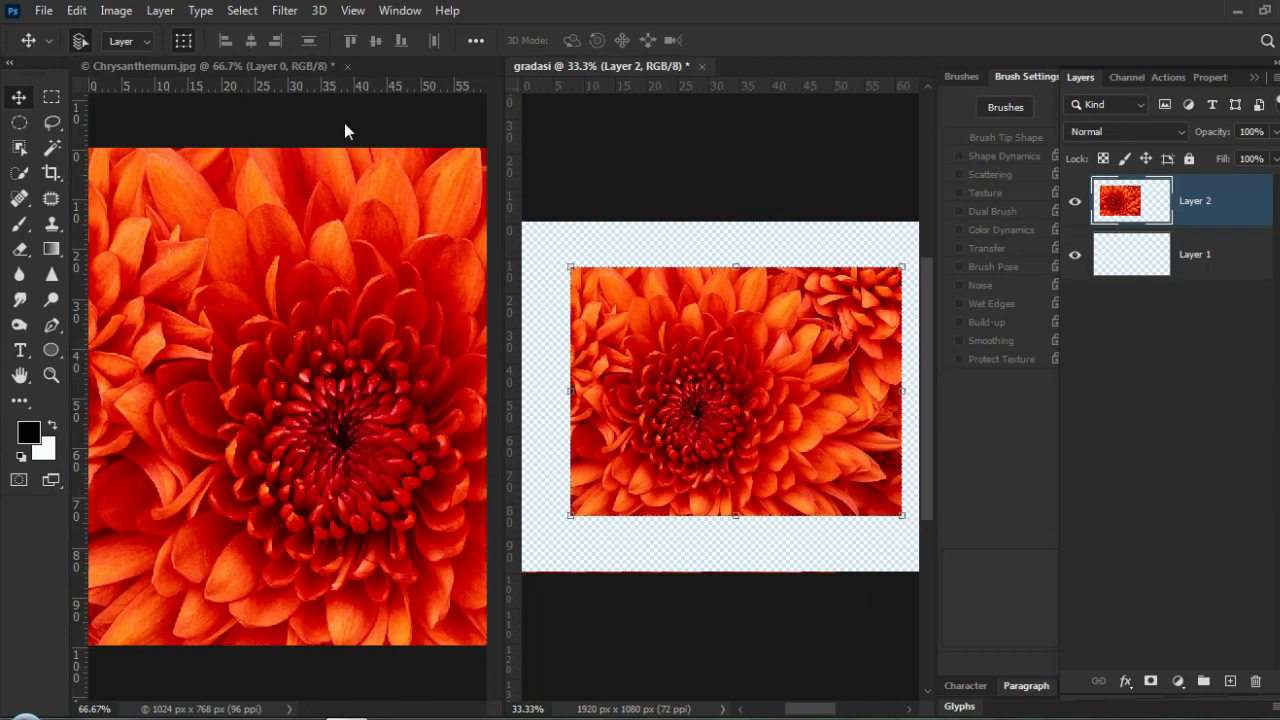
{"action": "left_click", "coordinate": [347, 67]}
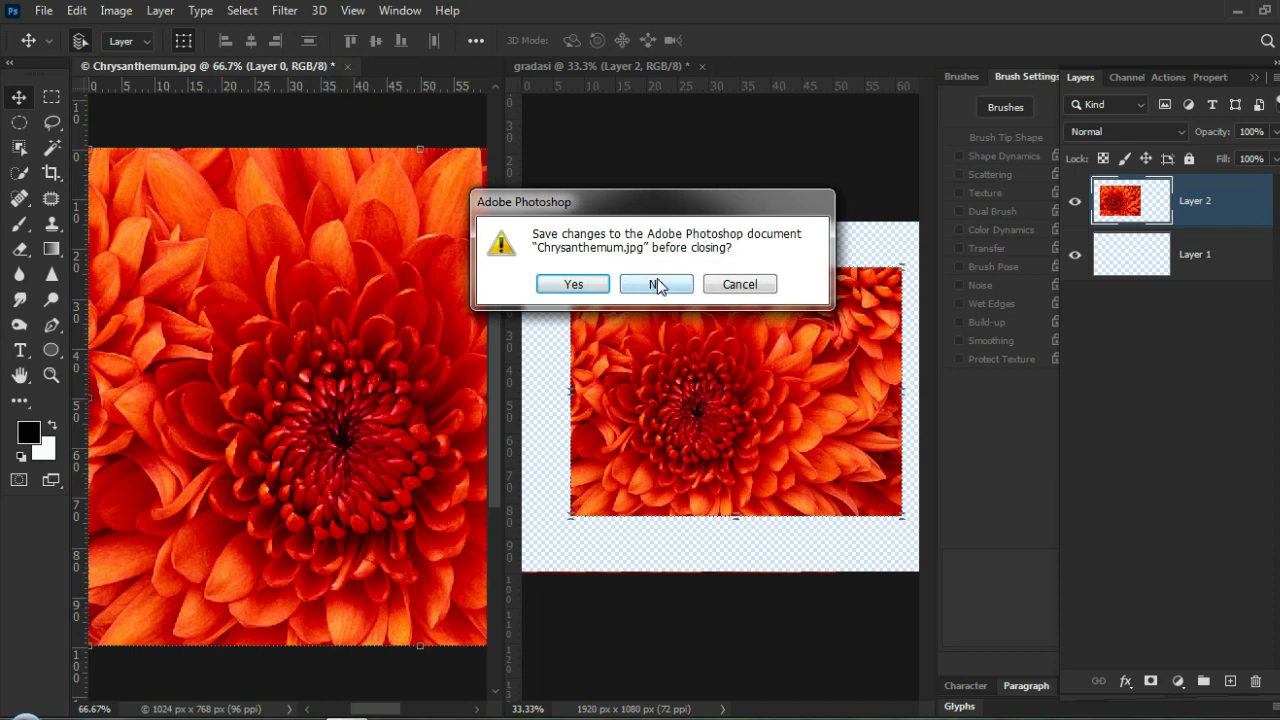
{"action": "left_click", "coordinate": [657, 286]}
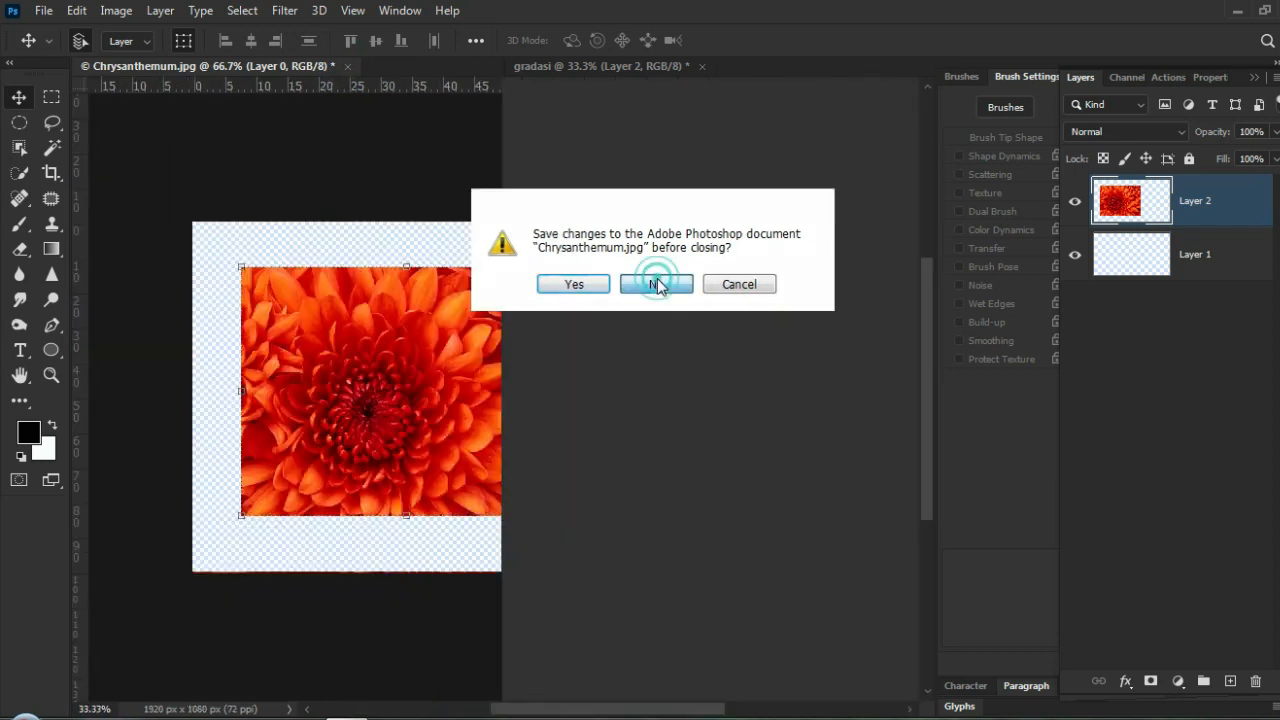
Move and enlarge the flower layer so it fills the canvas height and about the left 60% of its width.
{"action": "left_click_drag", "start_coordinate": [390, 378], "coordinate": [240, 299]}
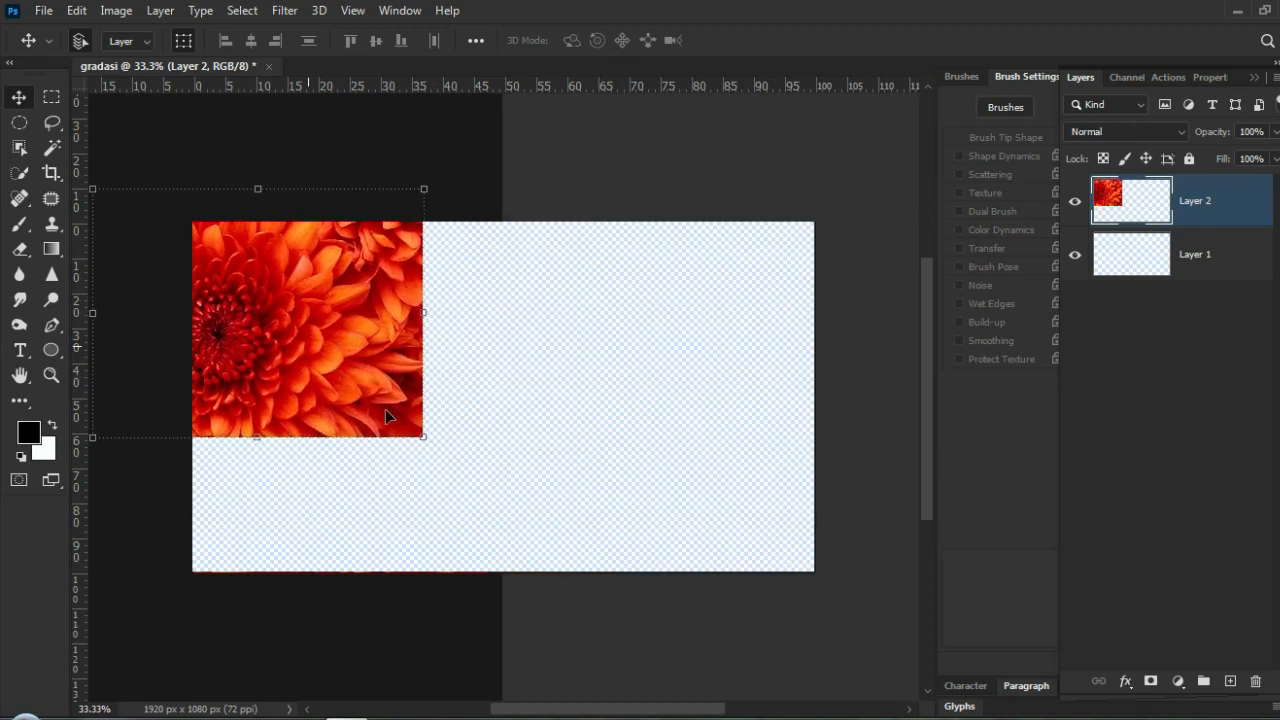
{"action": "left_click", "coordinate": [423, 438]}
{"action": "left_click_drag", "start_coordinate": [423, 440], "coordinate": [565, 622]}
{"action": "key", "text": "Return"}
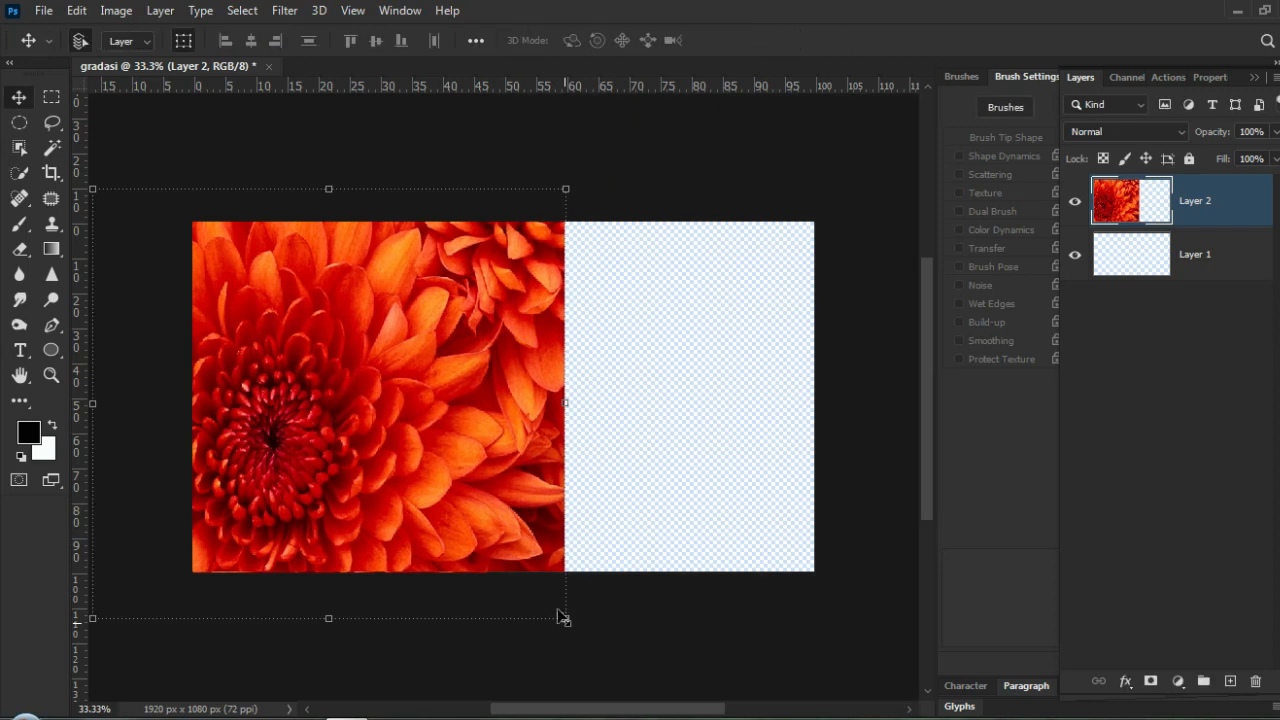
{"action": "left_click_drag", "start_coordinate": [449, 477], "coordinate": [460, 471]}
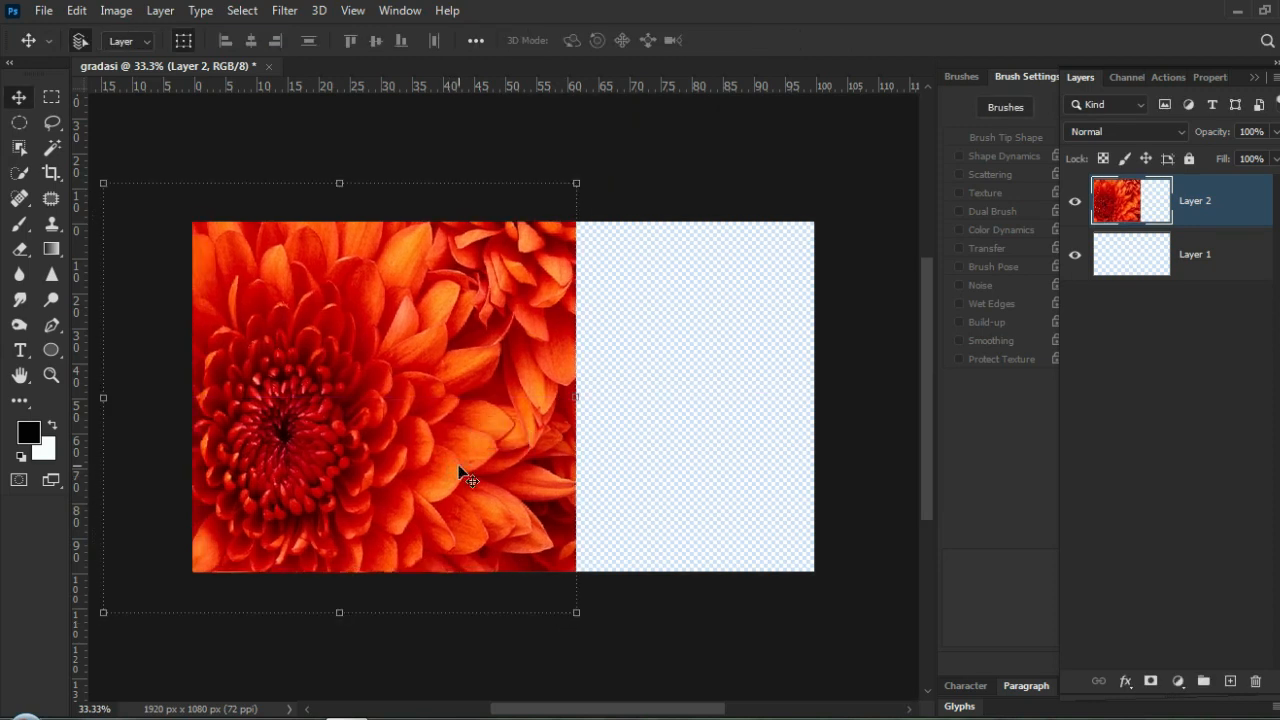
Open the Koala picture from Sample Pictures and convert its background into a regular layer with the default name.
{"action": "key", "text": "ctrl+o"}
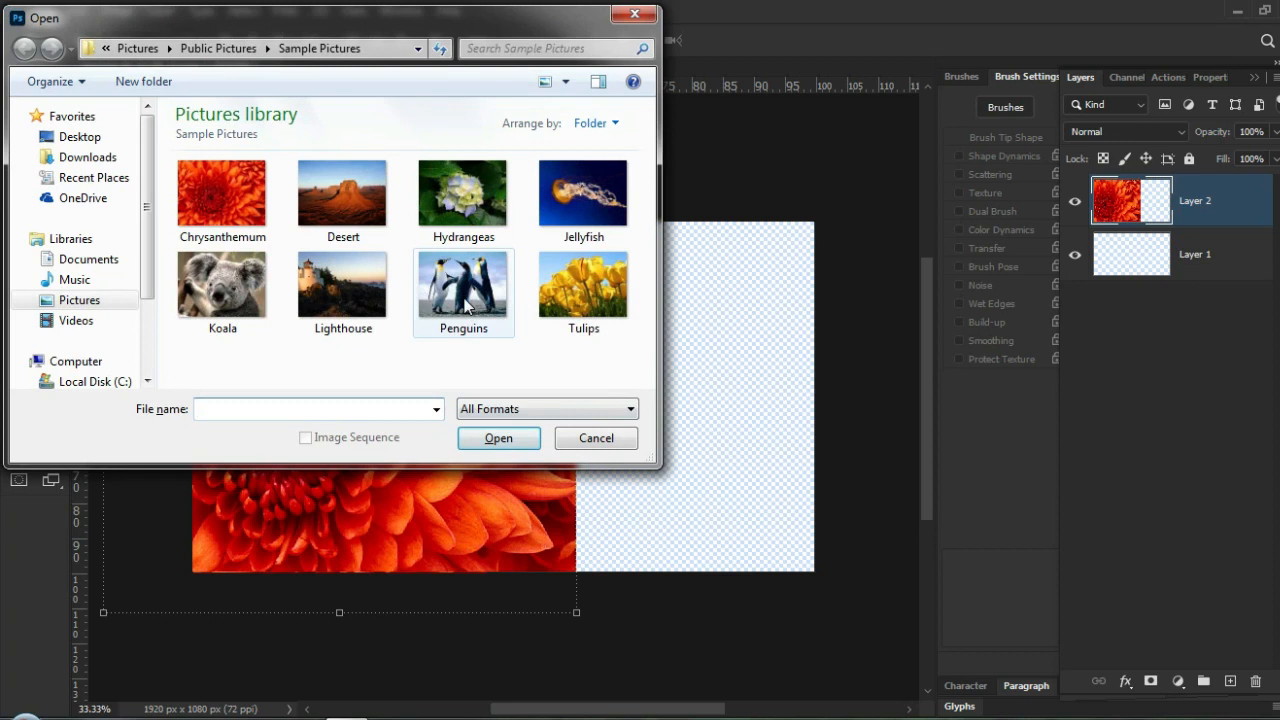
{"action": "double_click", "coordinate": [197, 289]}
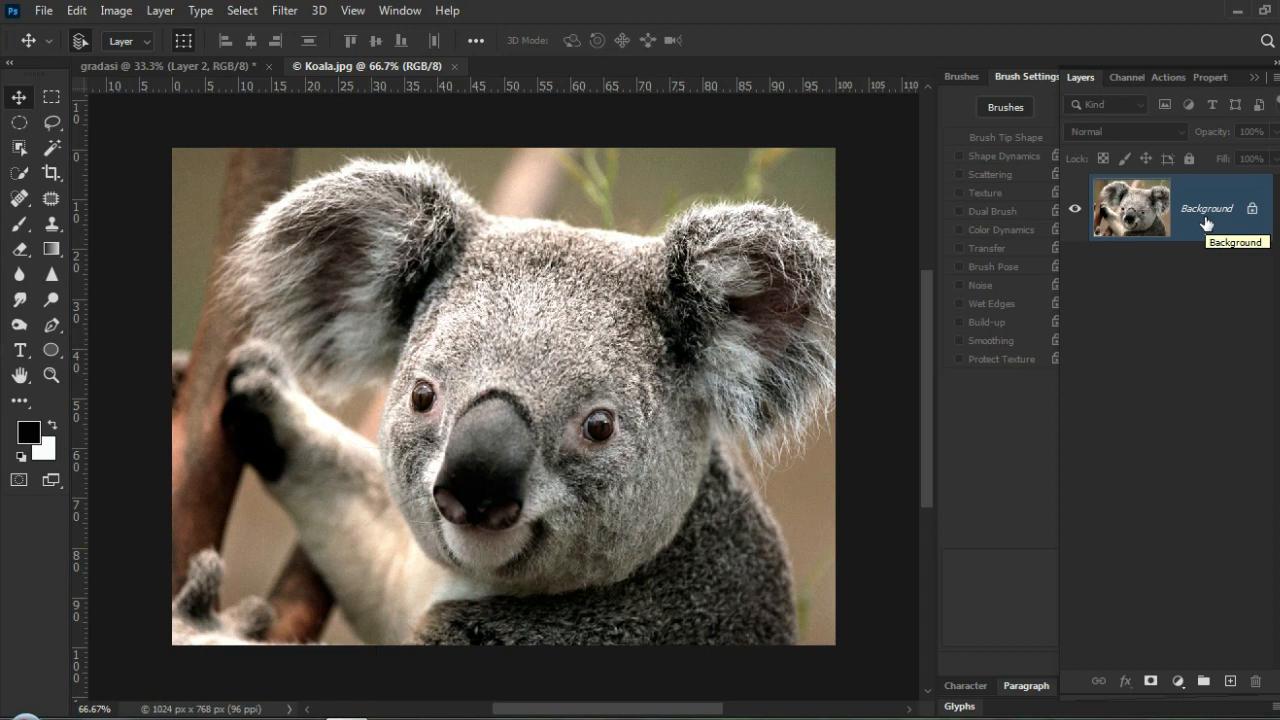
{"action": "right_click", "coordinate": [1205, 220]}
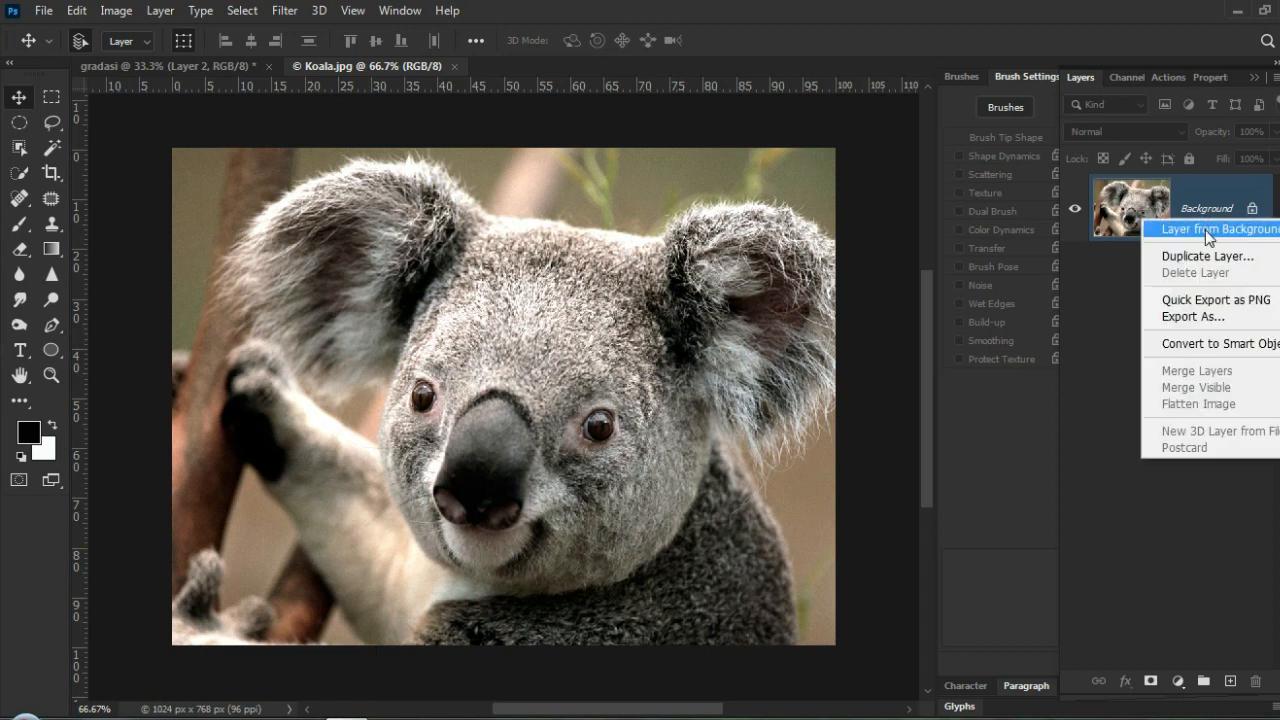
{"action": "left_click", "coordinate": [1207, 234]}
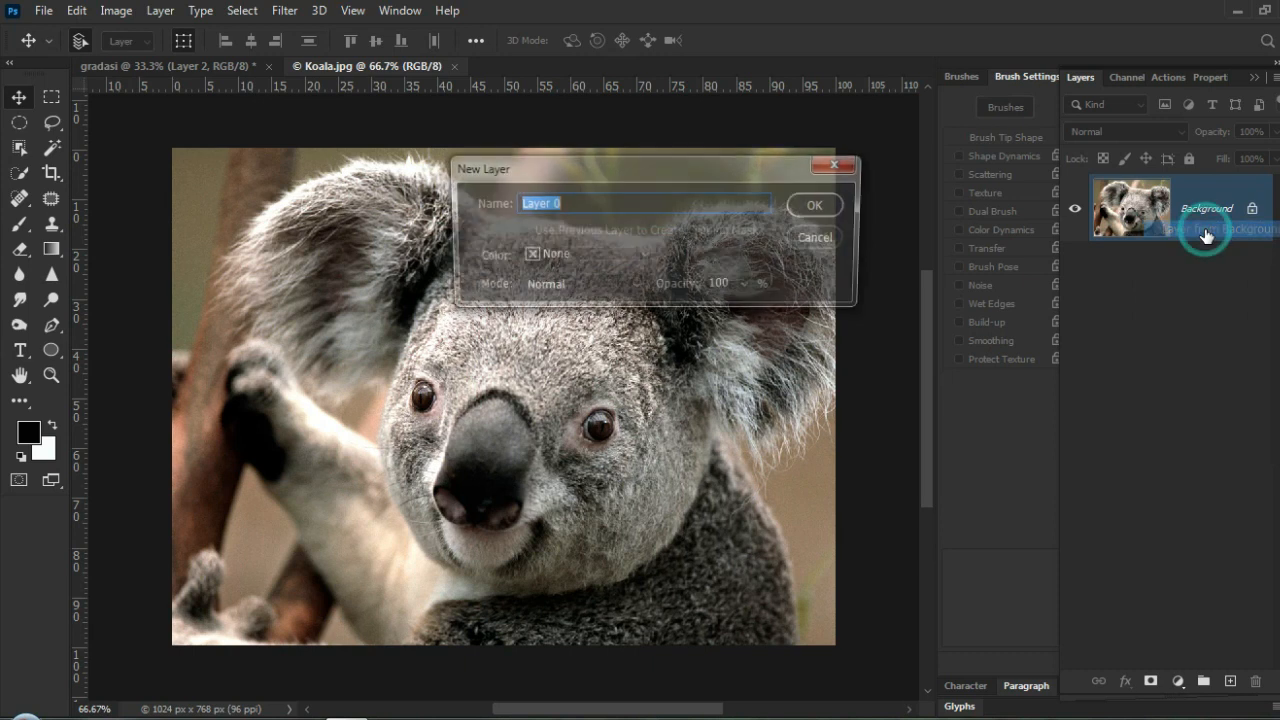
{"action": "left_click", "coordinate": [826, 205]}
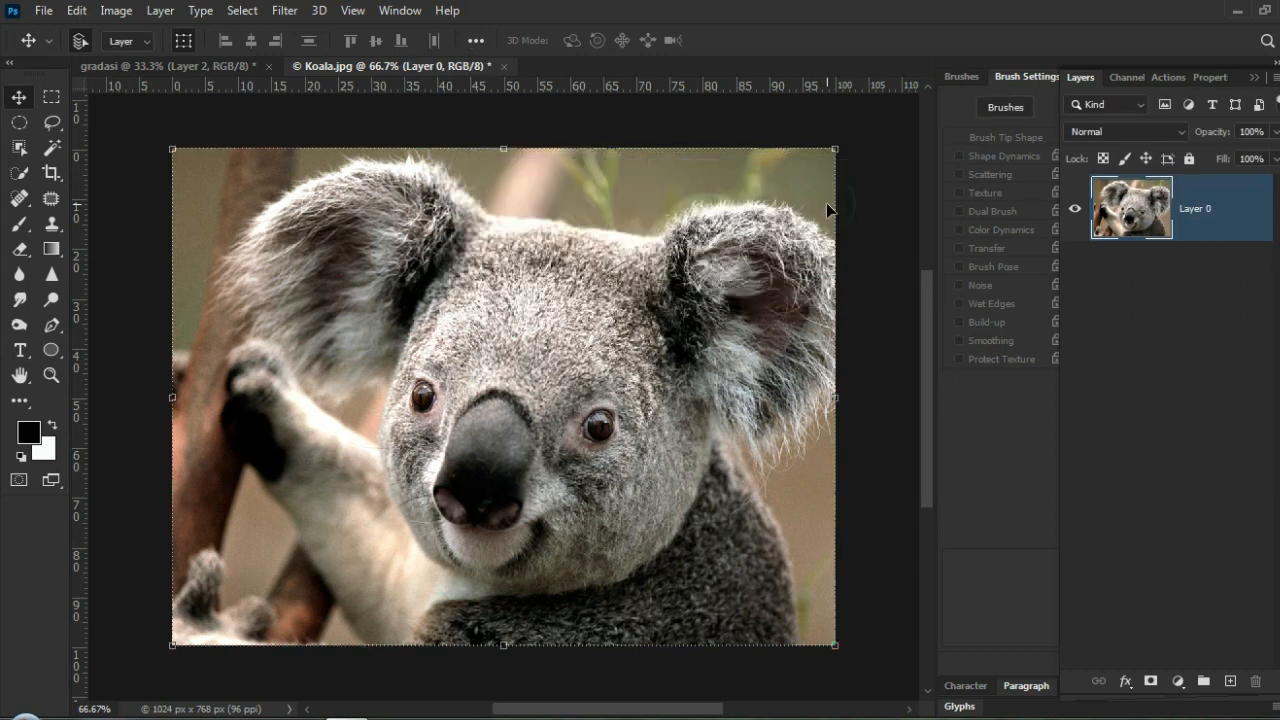
Copy the koala layer into the gradasi document using a 2-up vertical arrangement, and close Koala.jpg without saving.
{"action": "left_click", "coordinate": [399, 12]}
{"action": "mouse_move", "coordinate": [479, 50]}
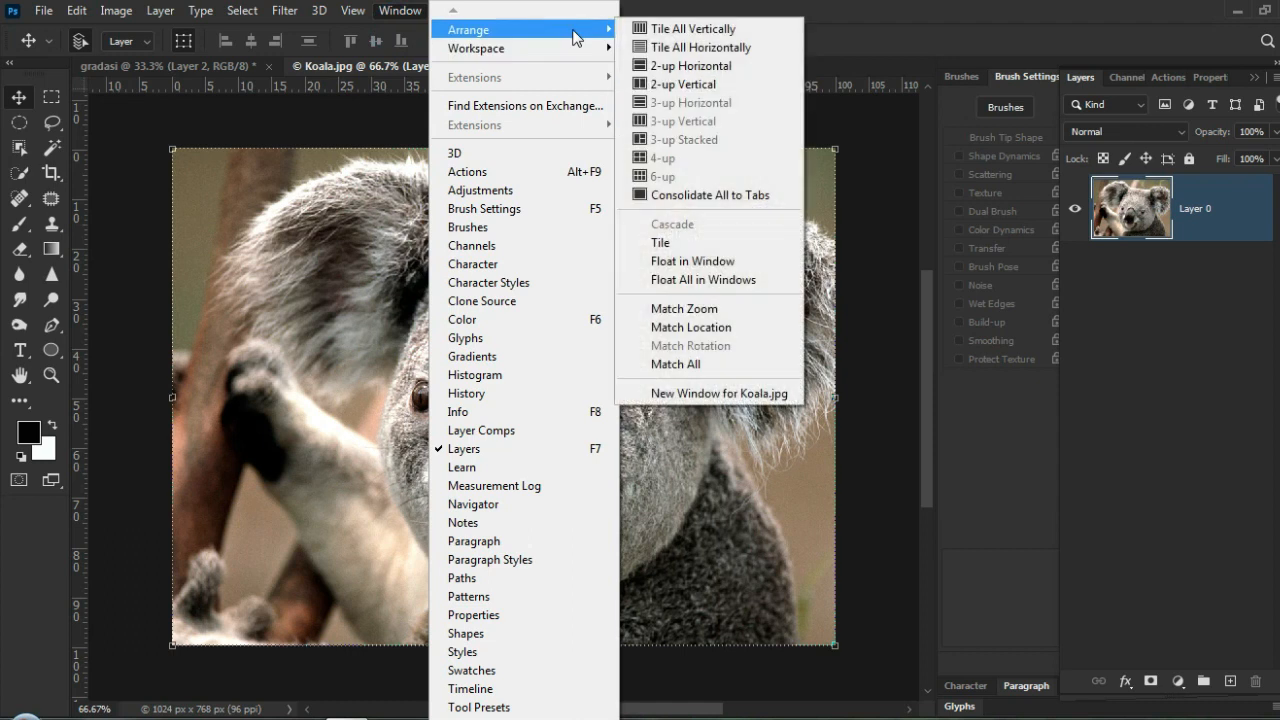
{"action": "left_click", "coordinate": [676, 88]}
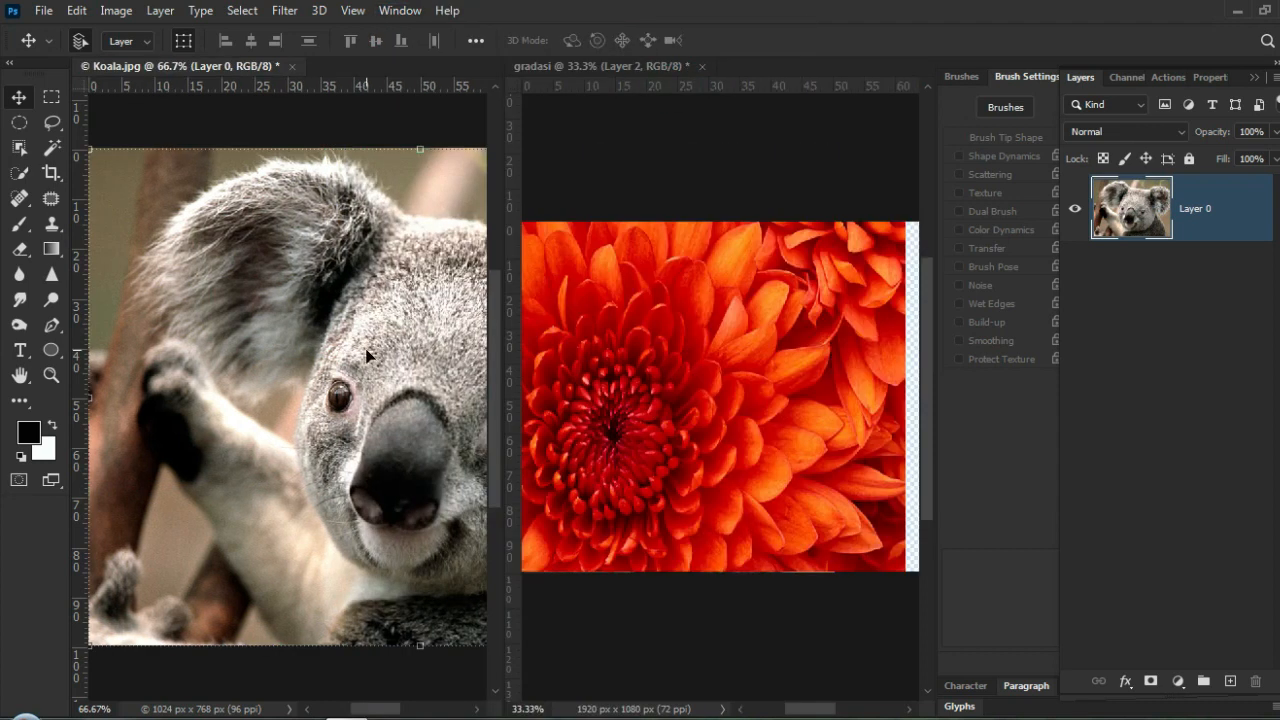
{"action": "left_click_drag", "start_coordinate": [366, 355], "coordinate": [640, 349]}
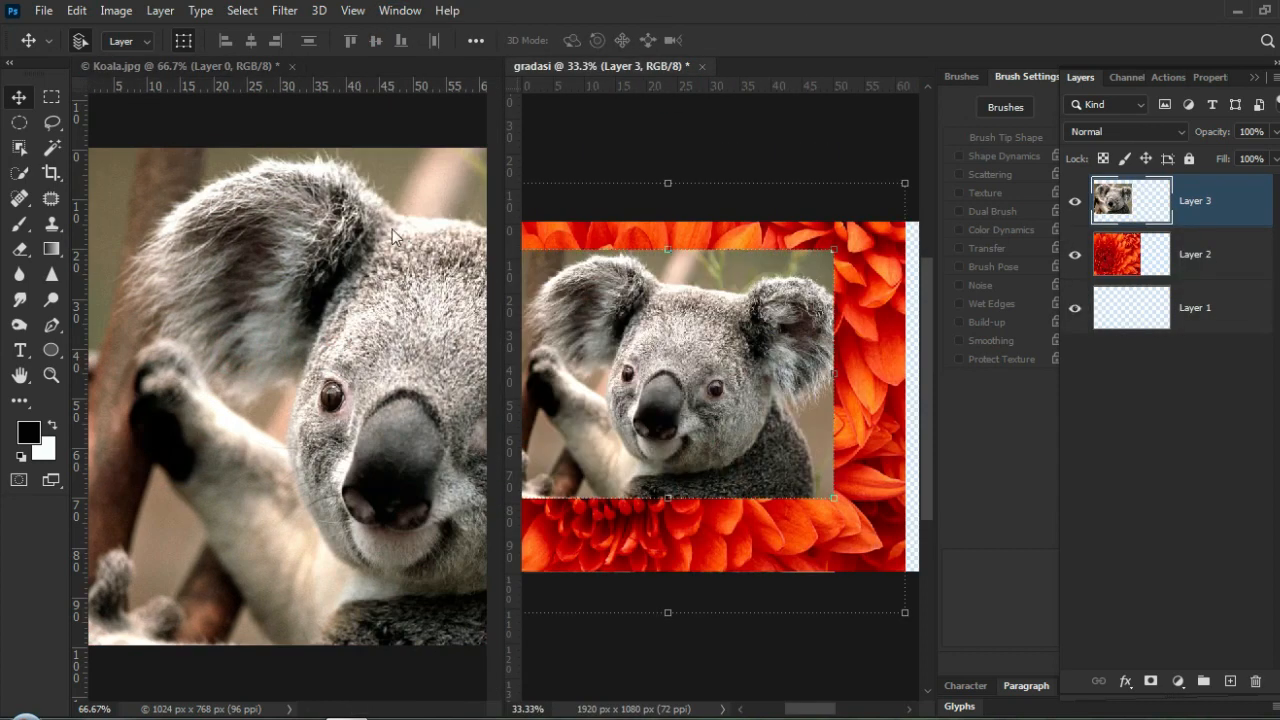
{"action": "left_click", "coordinate": [292, 66]}
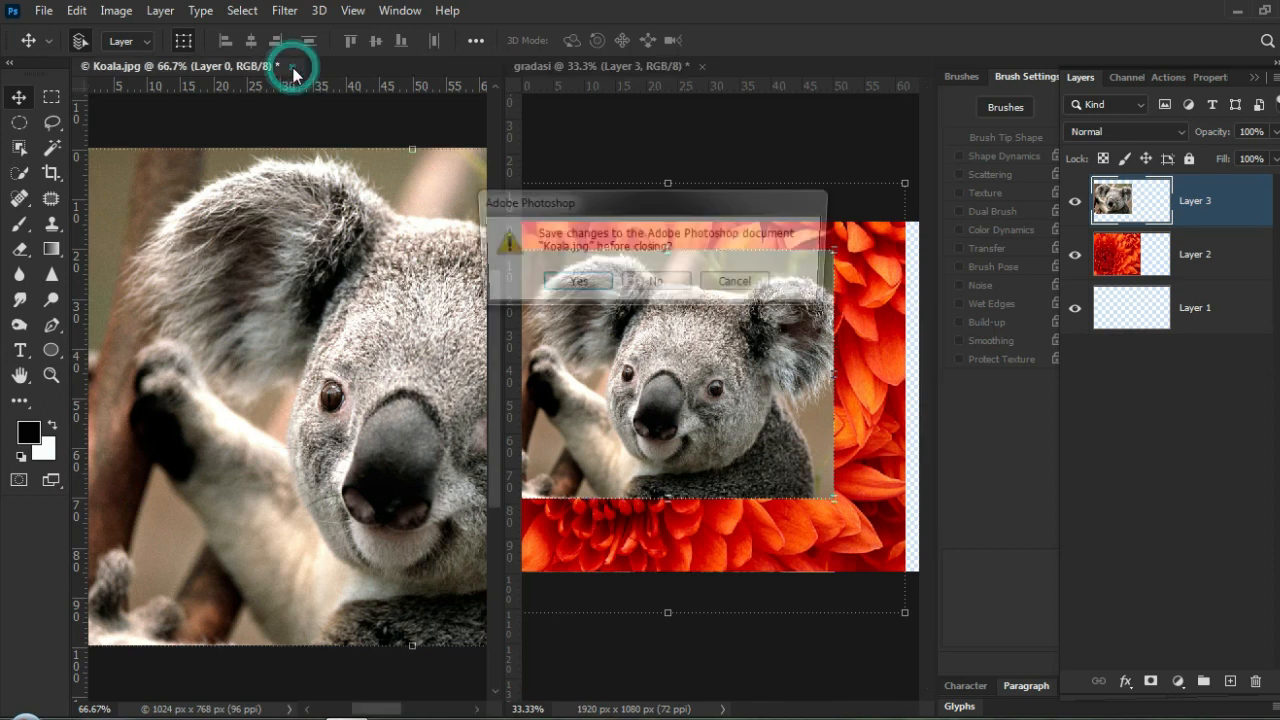
{"action": "left_click", "coordinate": [649, 286]}
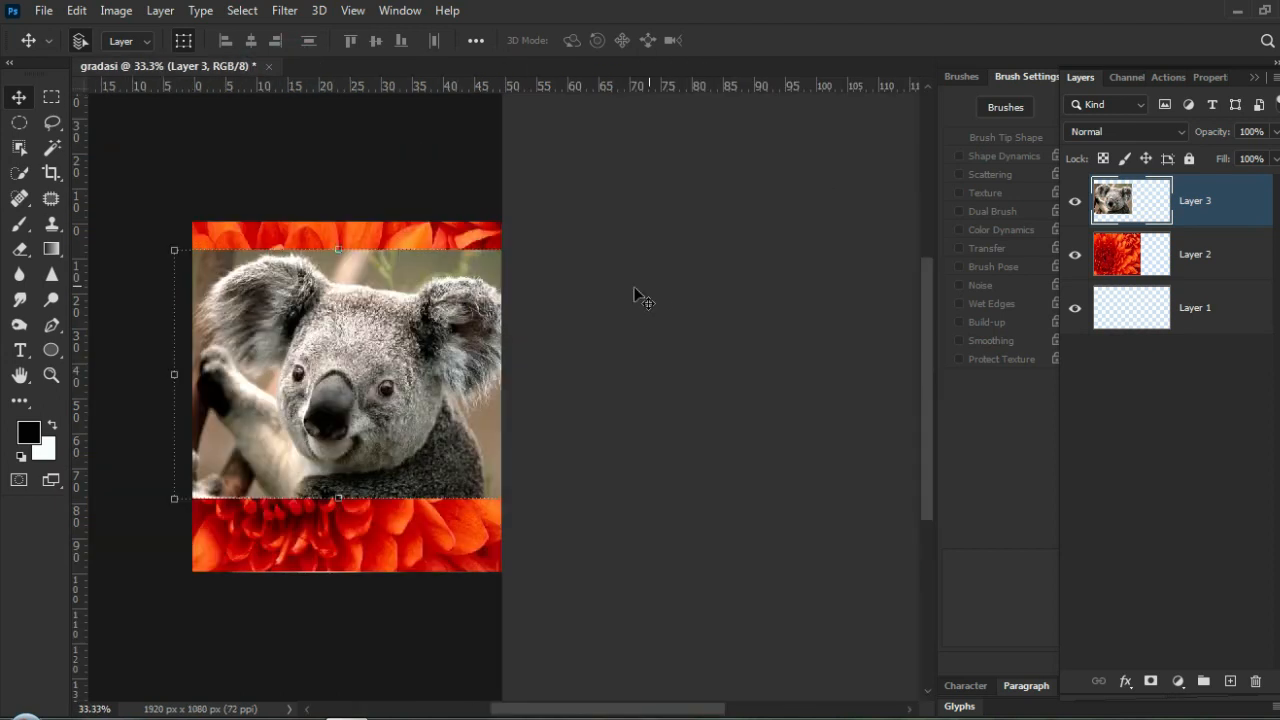
Enlarge the koala layer to about 136% width and 156% height and position it over the canvas's right side, overlapping the flower.
{"action": "left_click_drag", "start_coordinate": [404, 354], "coordinate": [654, 305]}
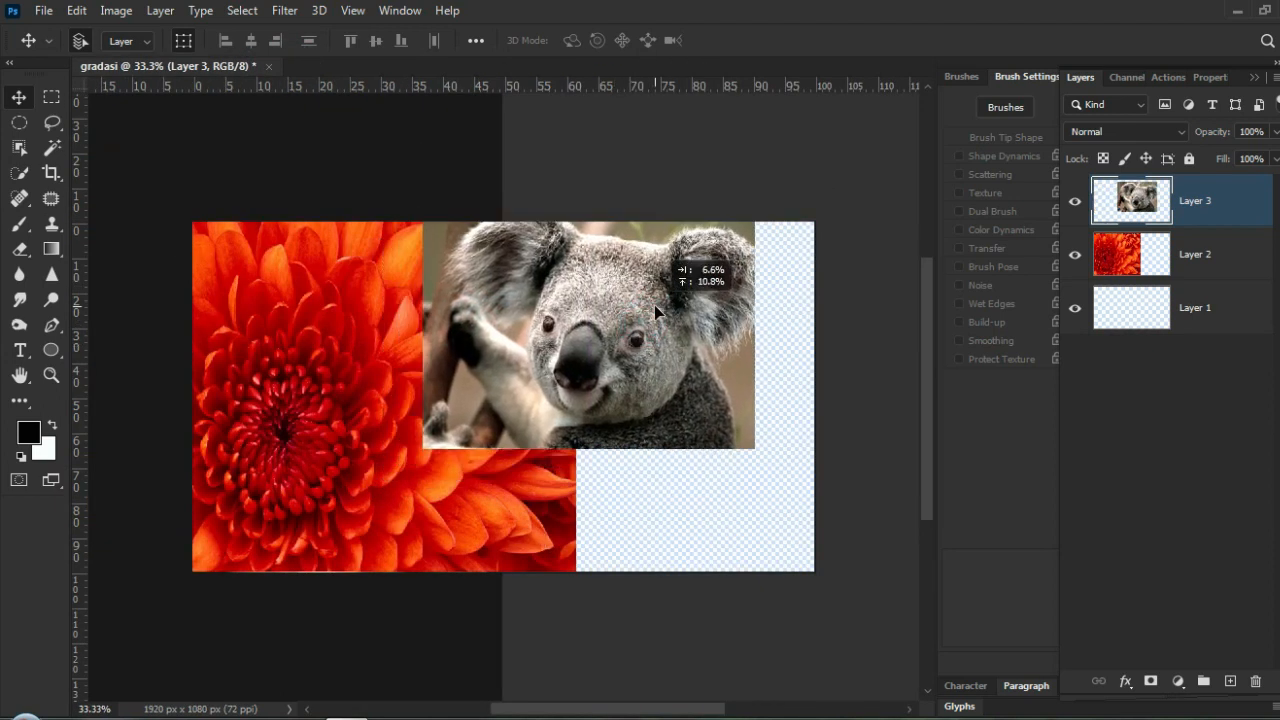
{"action": "left_click_drag", "start_coordinate": [752, 454], "coordinate": [875, 587]}
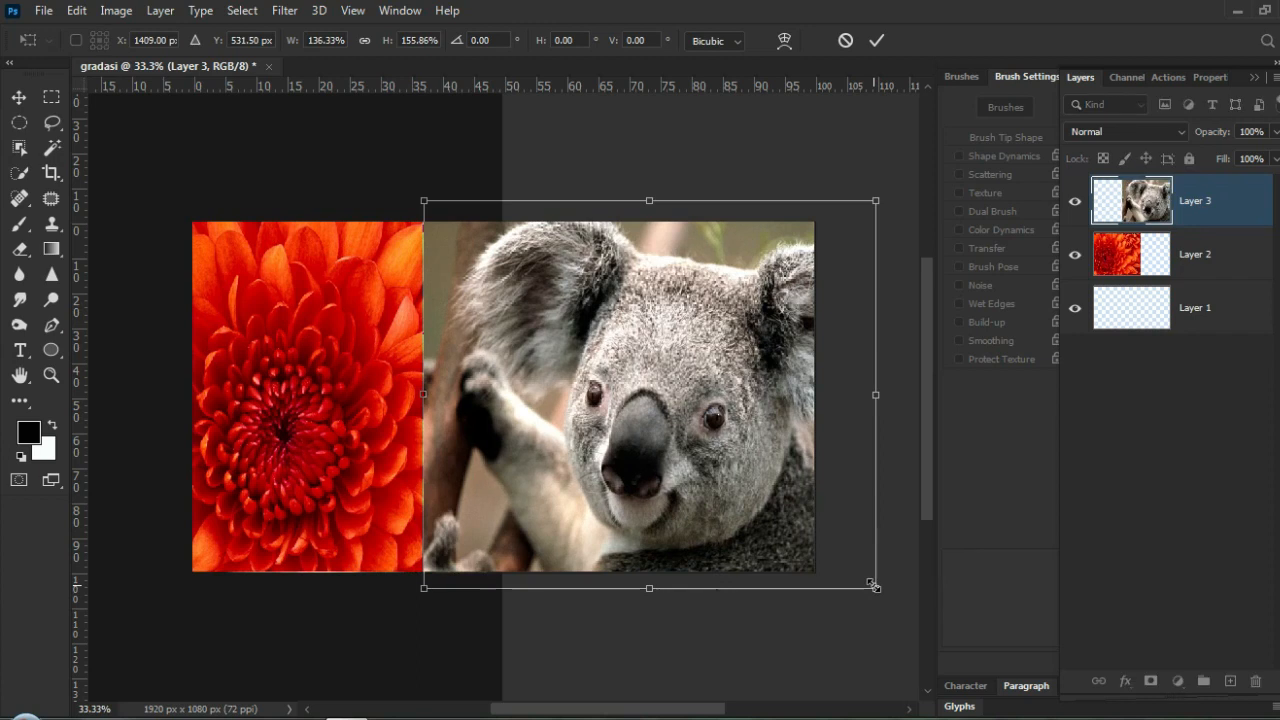
{"action": "key", "text": "Return"}
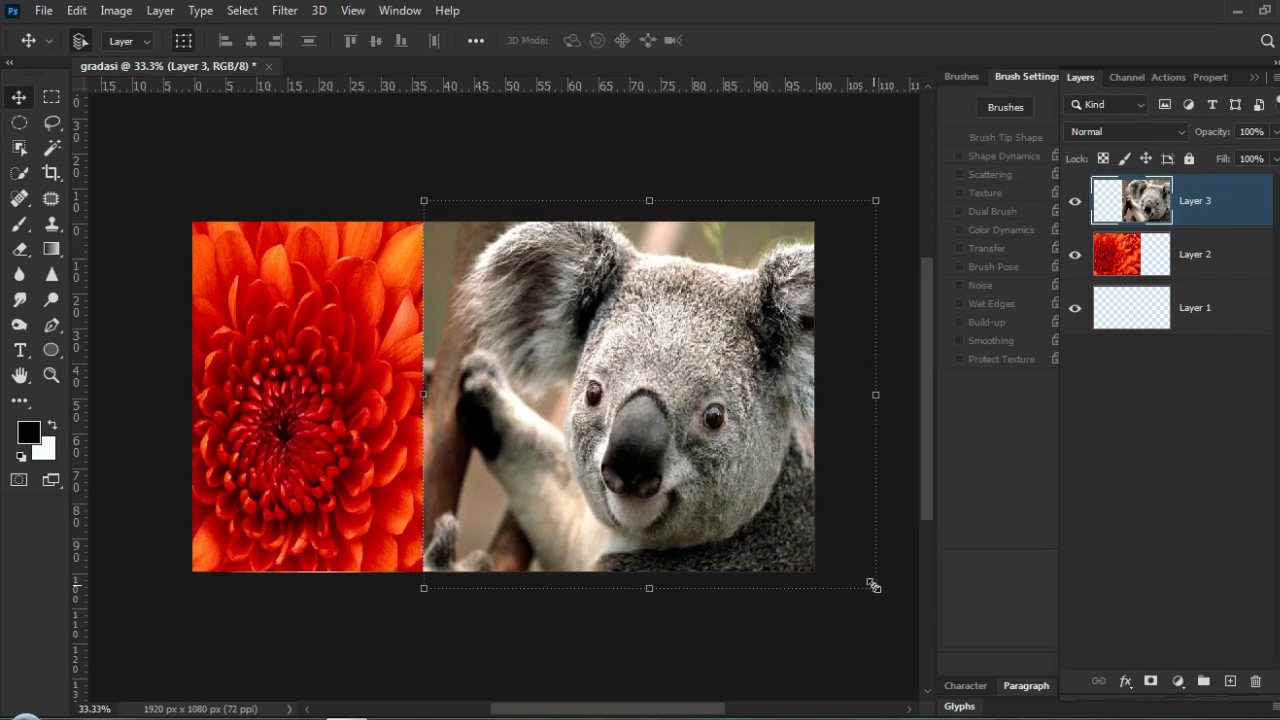
{"action": "left_click_drag", "start_coordinate": [692, 511], "coordinate": [678, 513]}
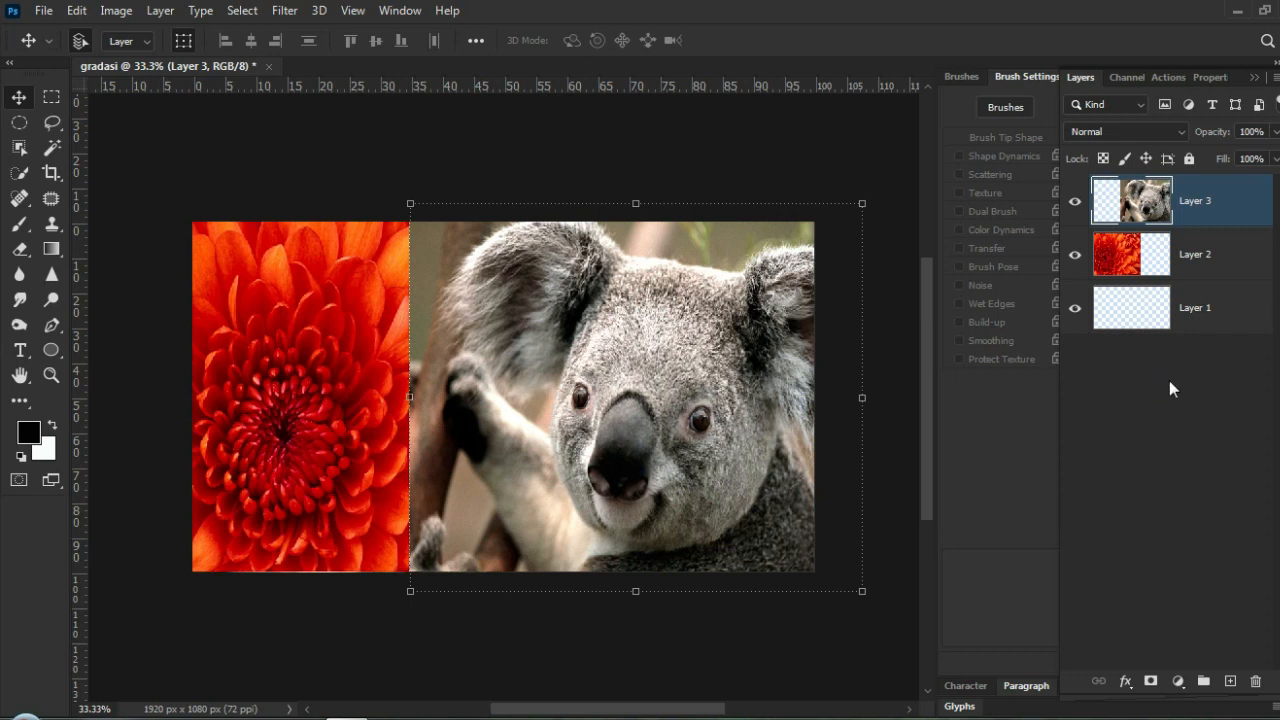
{"action": "left_click", "coordinate": [1186, 316]}
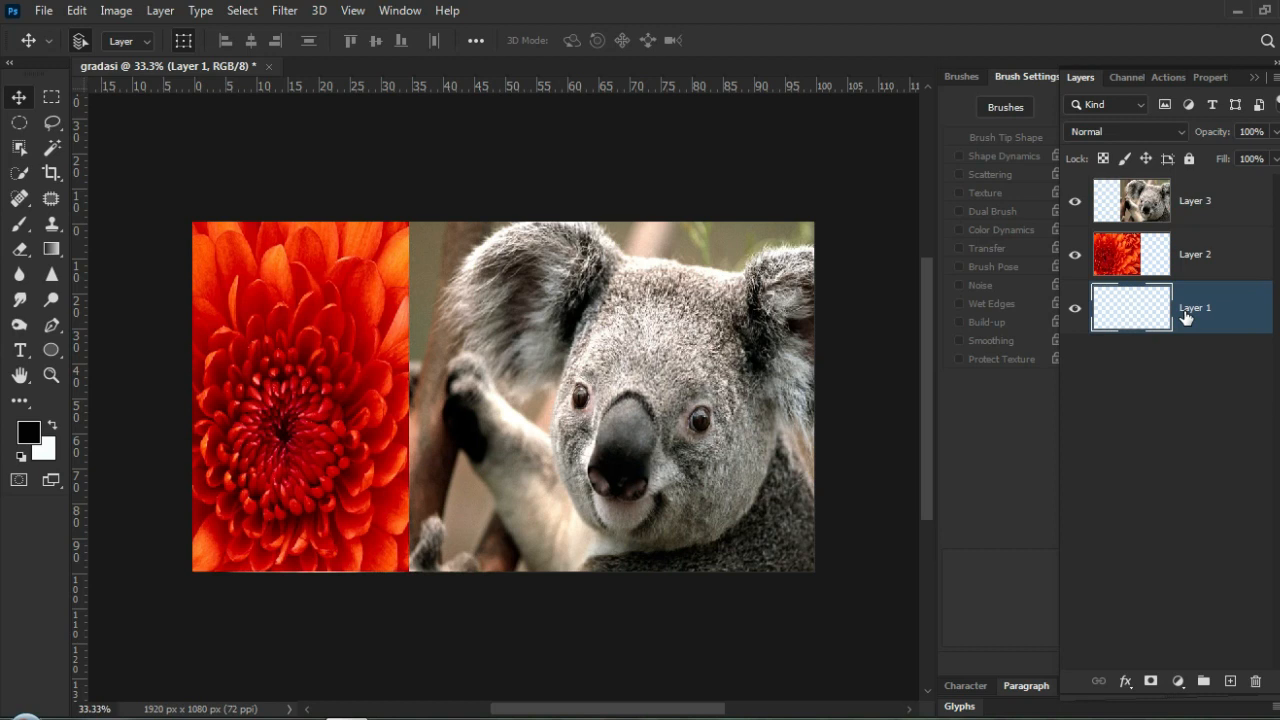
{"action": "left_click_drag", "start_coordinate": [645, 430], "coordinate": [673, 428]}
Delete the empty Layer 1 beneath the two picture layers.
{"action": "left_click", "coordinate": [1212, 303]}
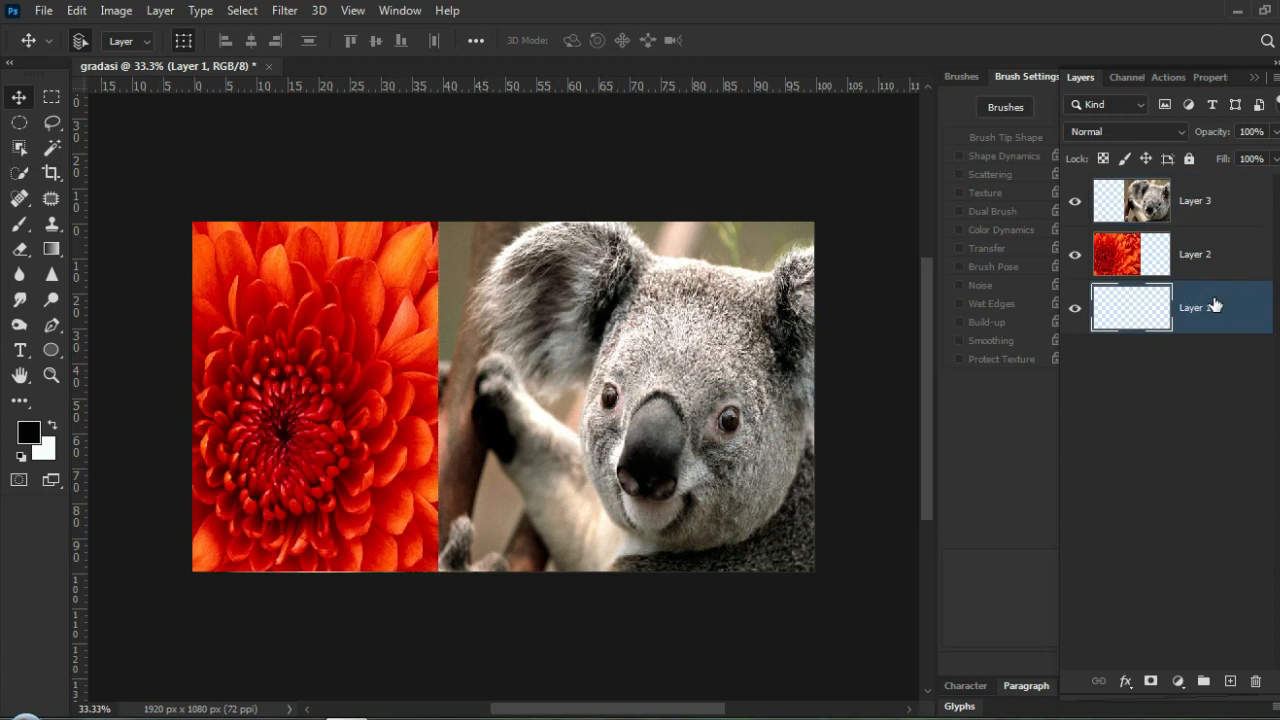
{"action": "key", "text": "Delete"}
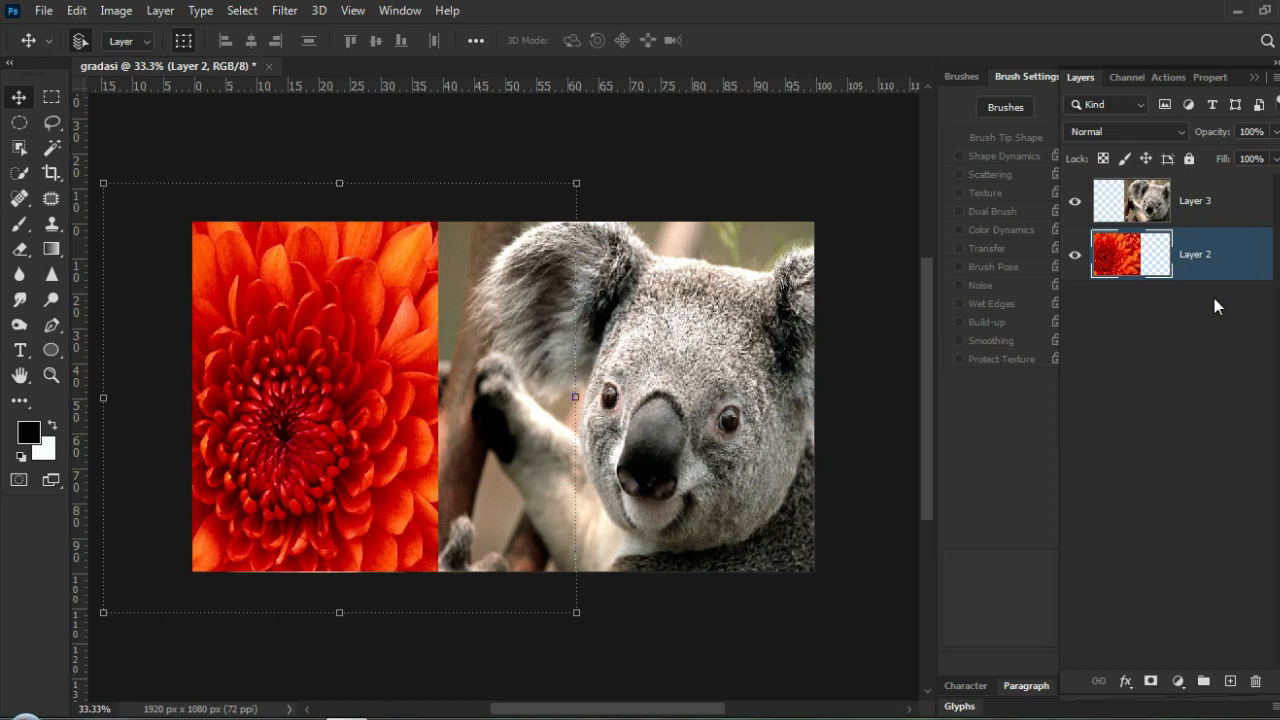
{"action": "key", "text": "ctrl+z"}
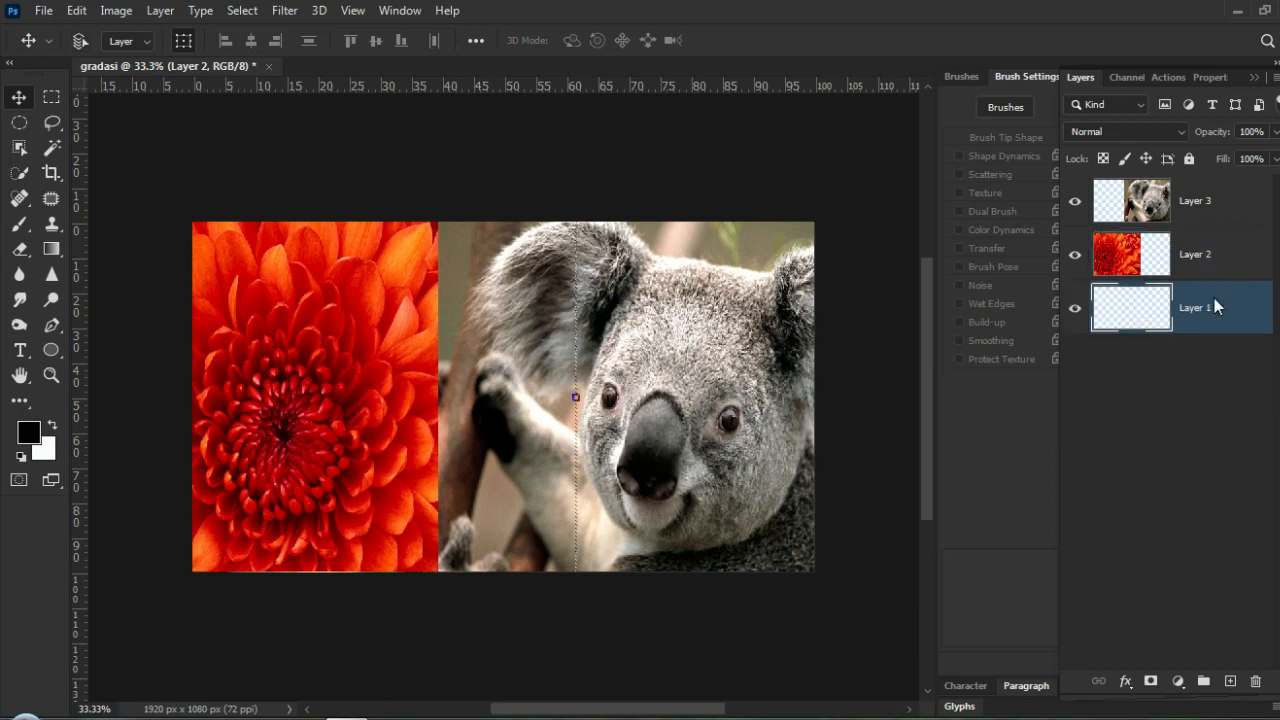
{"action": "key", "text": "Delete"}
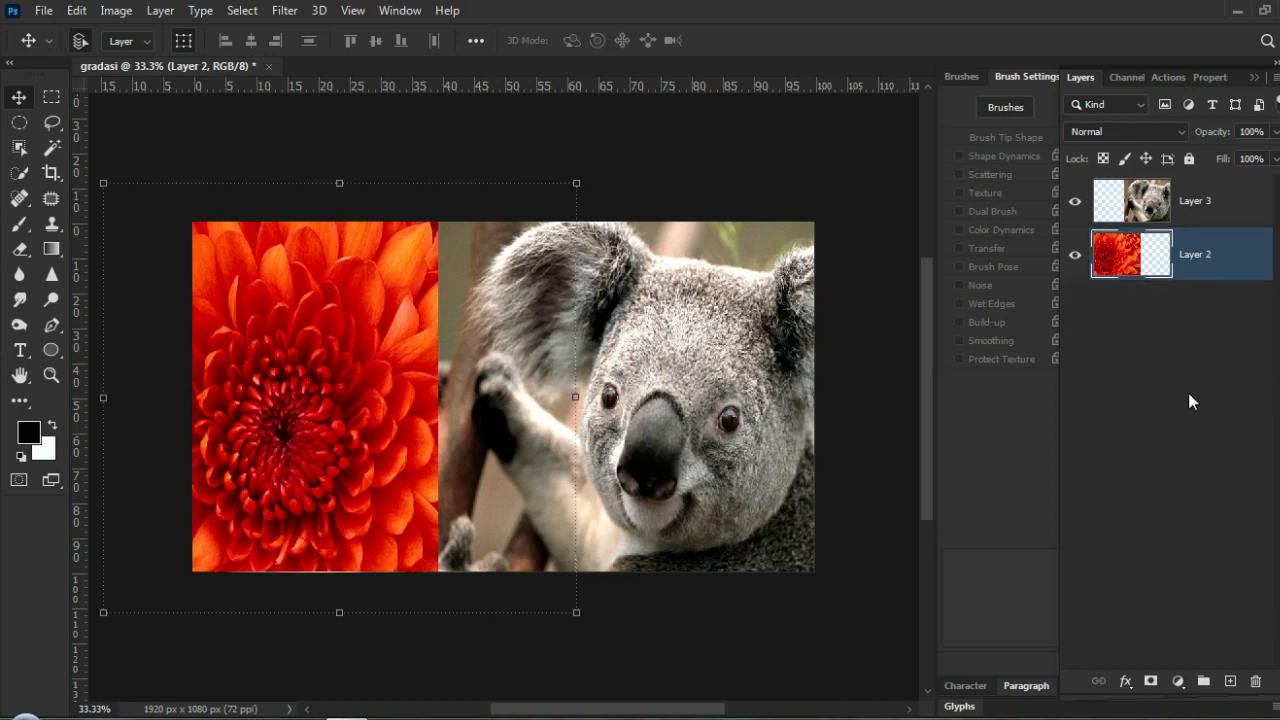
Add a layer mask to the koala layer and activate the Gradient tool.
{"action": "left_click", "coordinate": [787, 396]}
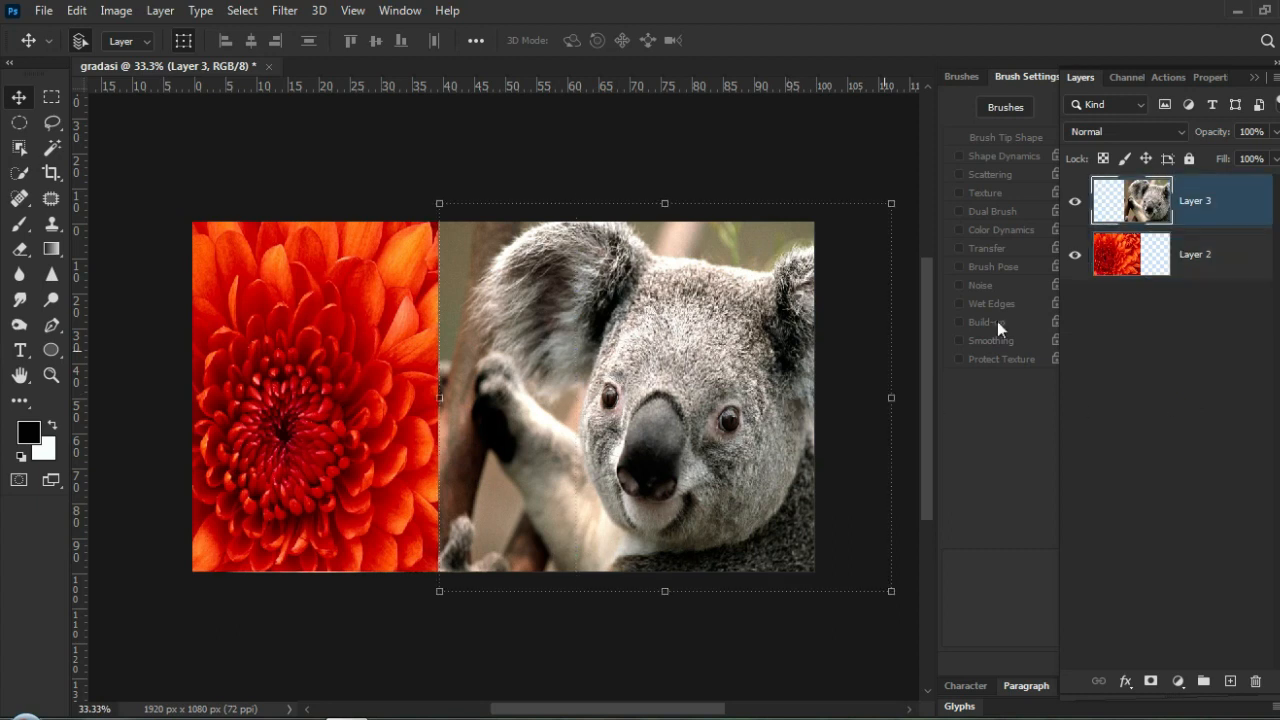
{"action": "left_click", "coordinate": [1151, 682]}
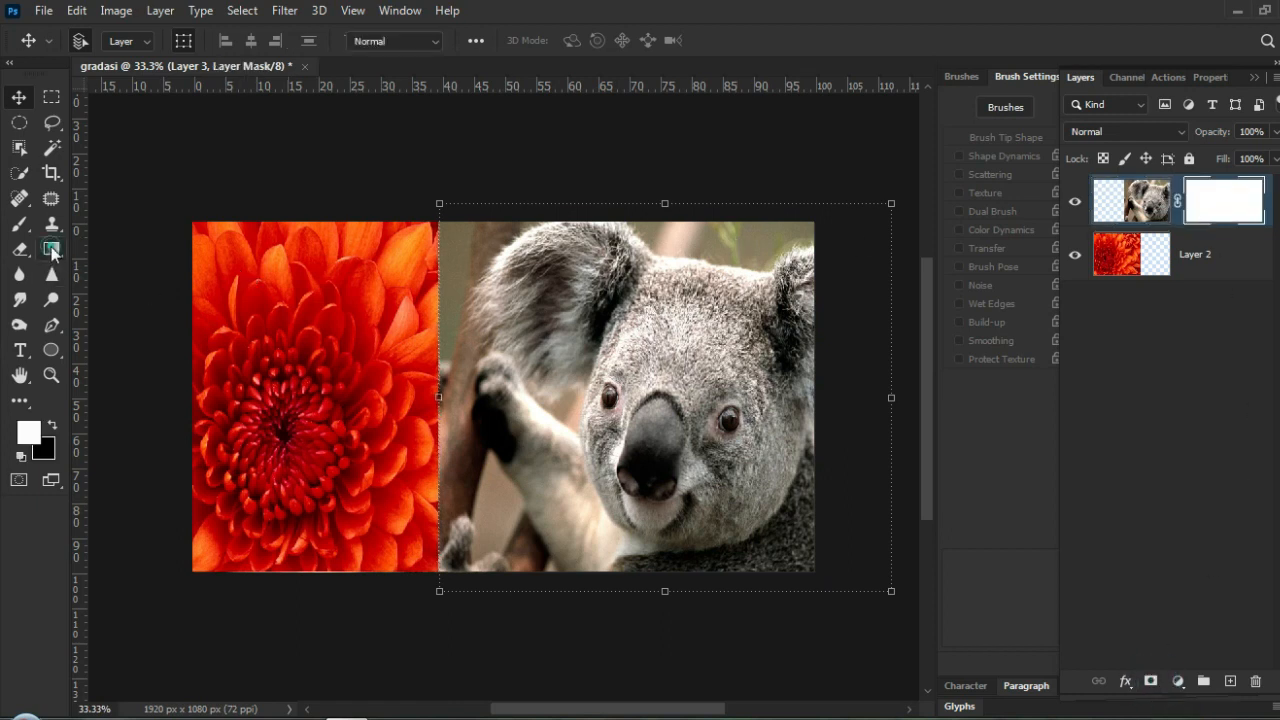
{"action": "left_click", "coordinate": [53, 252]}
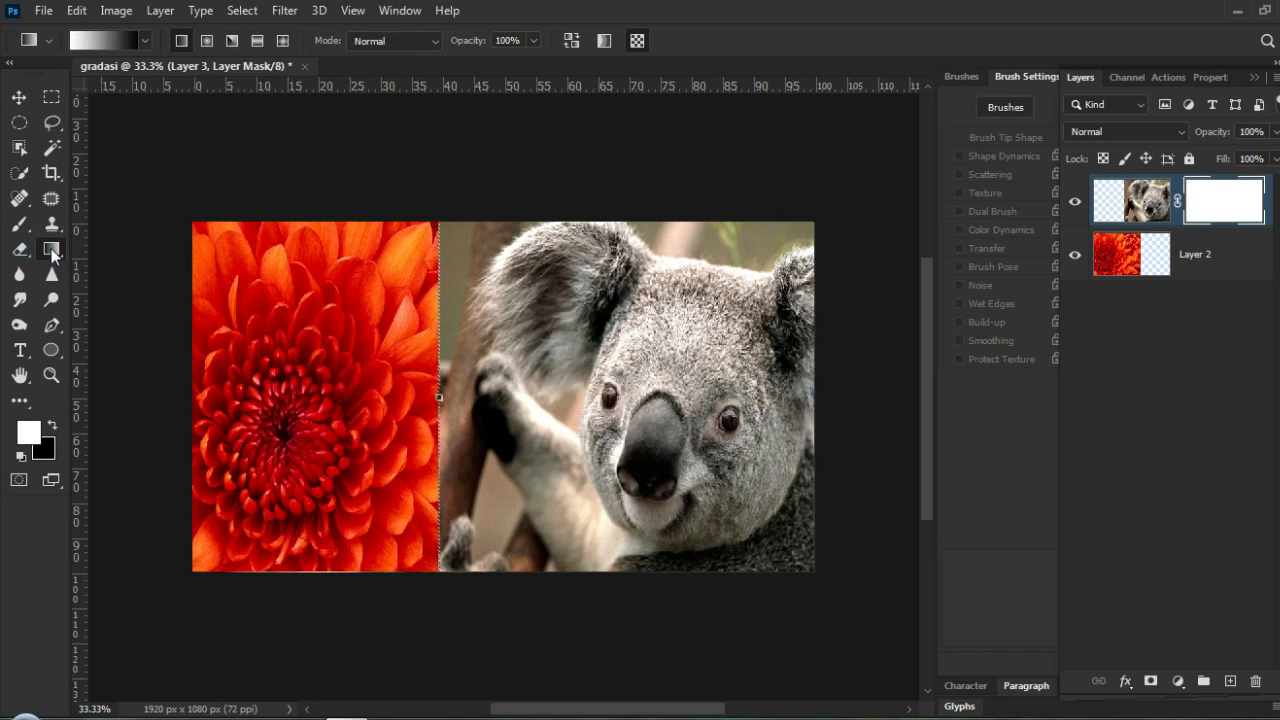
{"action": "right_click", "coordinate": [53, 254]}
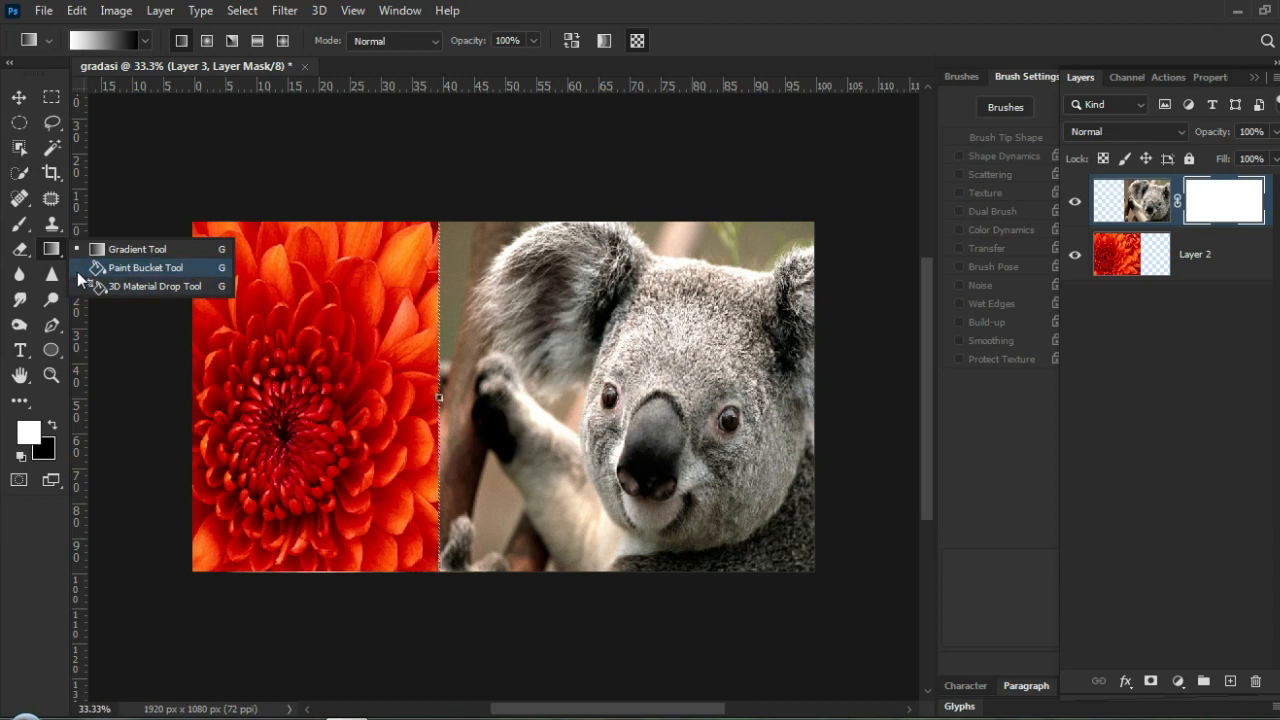
{"action": "left_click", "coordinate": [84, 268]}
{"action": "right_click", "coordinate": [52, 254]}
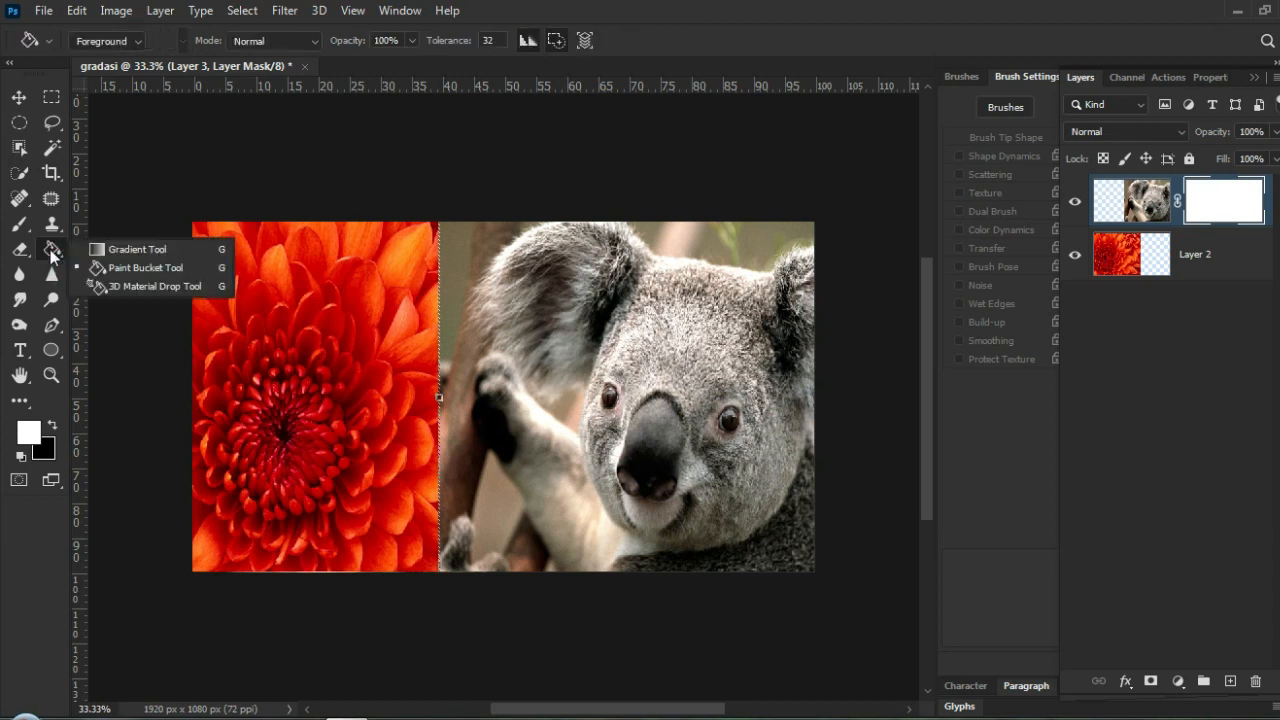
{"action": "left_click", "coordinate": [92, 250]}
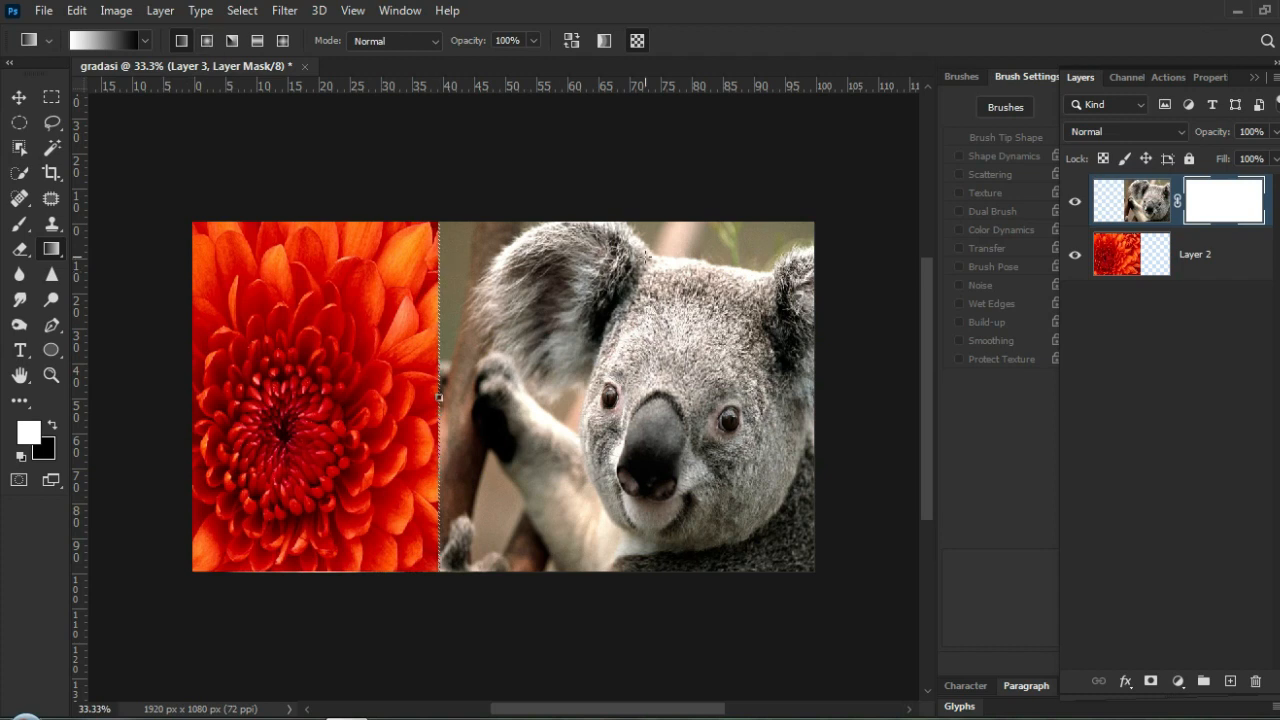
Try several white-to-black linear gradients of different lengths and angles on the koala layer's mask, from the koala towards the flower, undoing each.
{"action": "left_click_drag", "start_coordinate": [651, 337], "coordinate": [334, 416]}
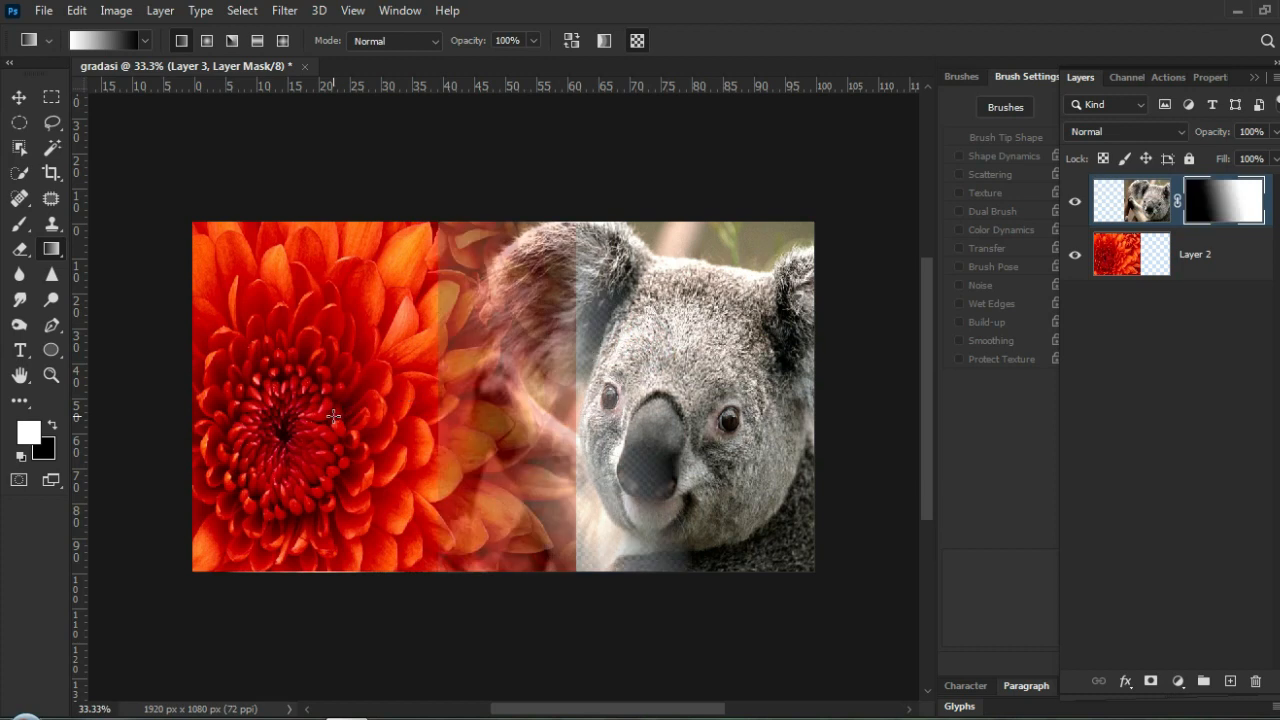
{"action": "key", "text": "ctrl+z"}
{"action": "left_click_drag", "start_coordinate": [571, 360], "coordinate": [346, 410]}
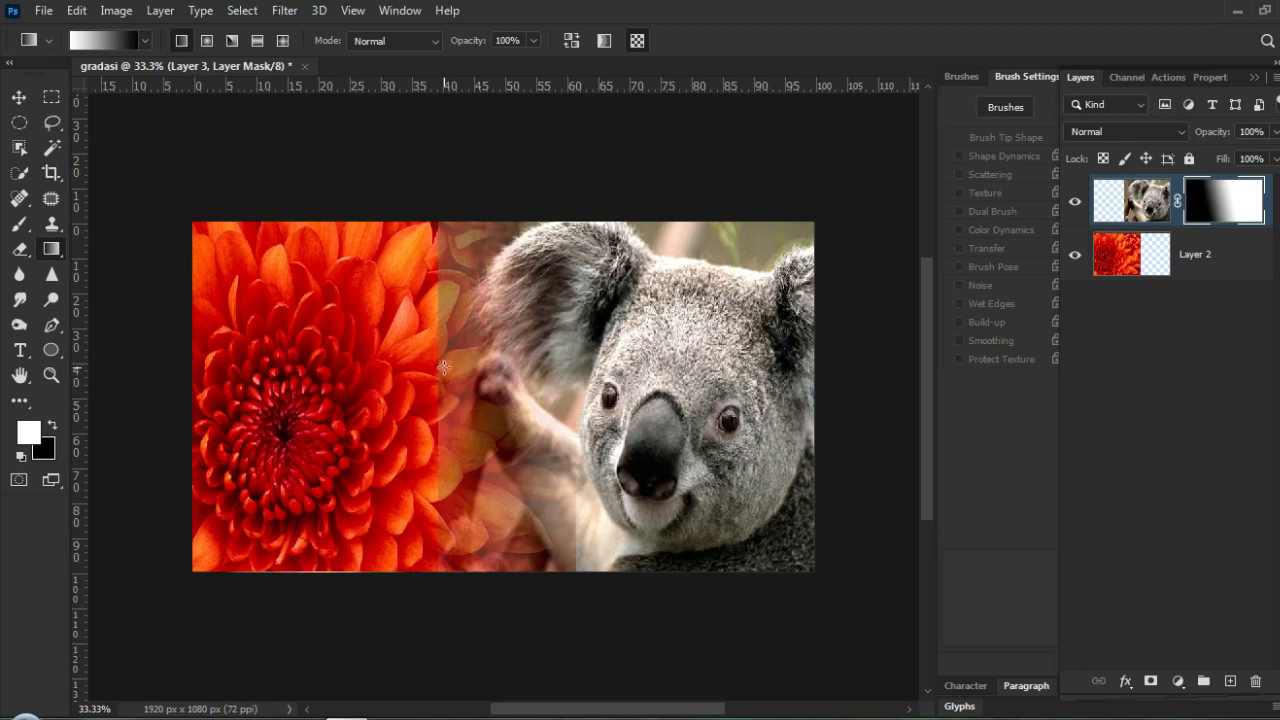
{"action": "key", "text": "ctrl+z"}
{"action": "left_click_drag", "start_coordinate": [484, 350], "coordinate": [359, 392]}
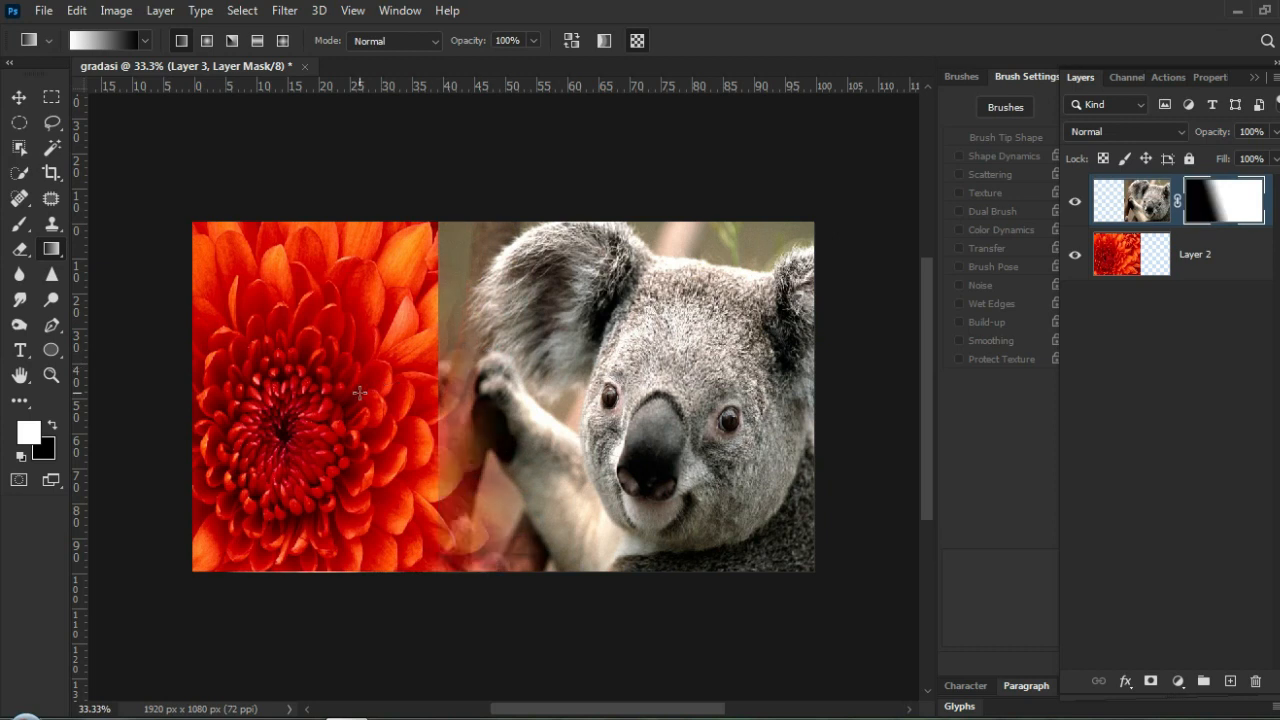
{"action": "key", "text": "ctrl+z"}
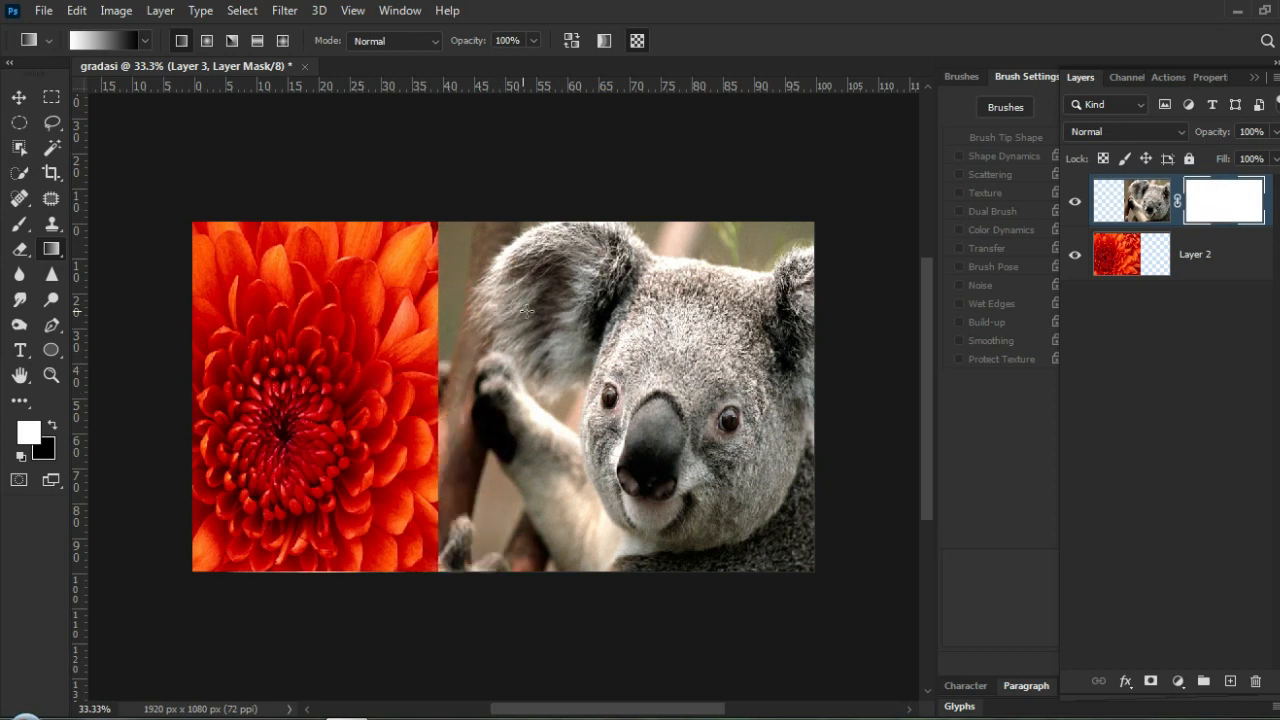
{"action": "left_click_drag", "start_coordinate": [528, 308], "coordinate": [355, 392]}
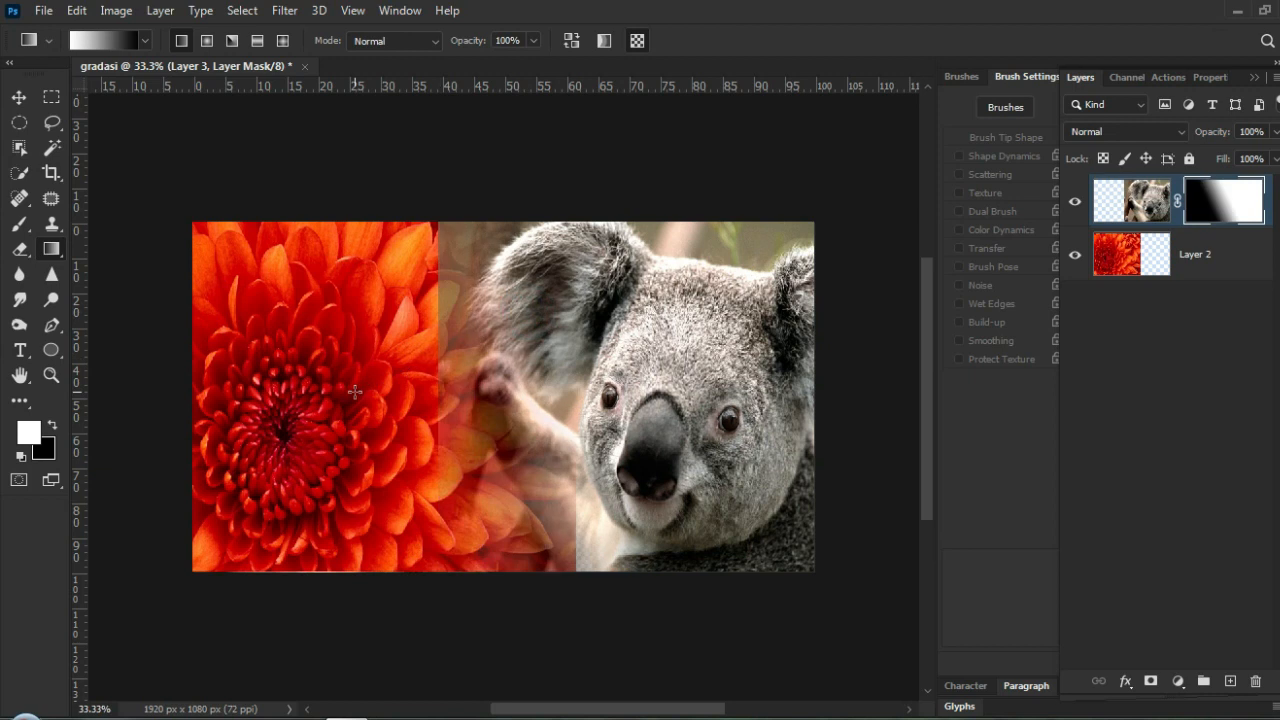
{"action": "key", "text": "ctrl+z"}
Draw a white-to-black linear gradient on the koala layer's mask, running from the koala's forearm slightly upward to the flower's inner petals.
{"action": "left_click_drag", "start_coordinate": [560, 414], "coordinate": [327, 347]}
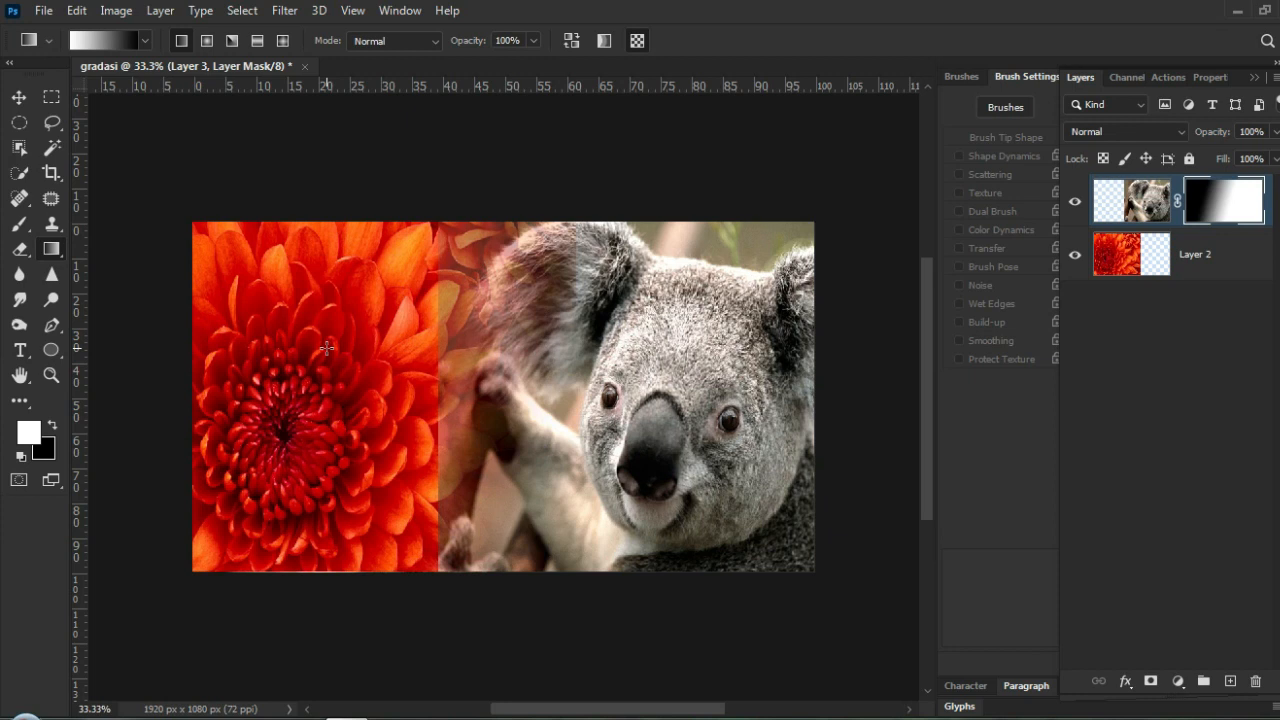
Erase the koala layer's mask along the vertical seam between the two pictures with a 152 px eraser at 6% hardness.
{"action": "left_click", "coordinate": [21, 250]}
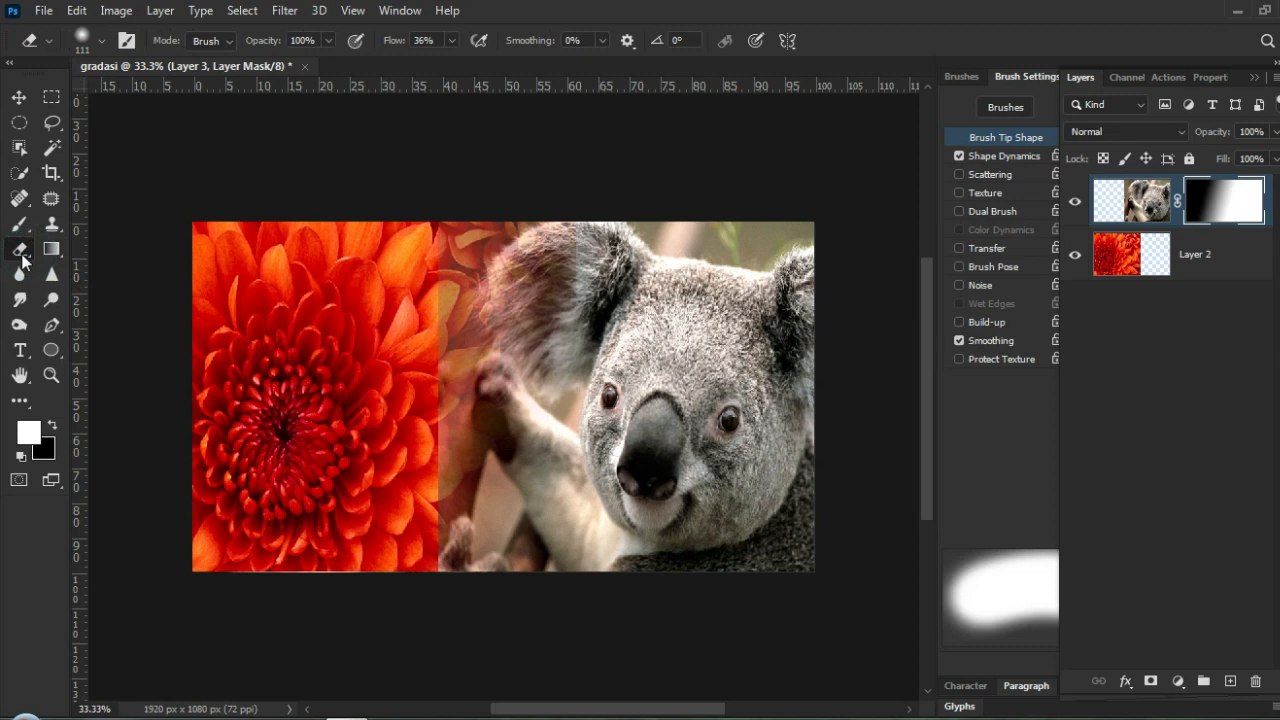
{"action": "left_click", "coordinate": [102, 40]}
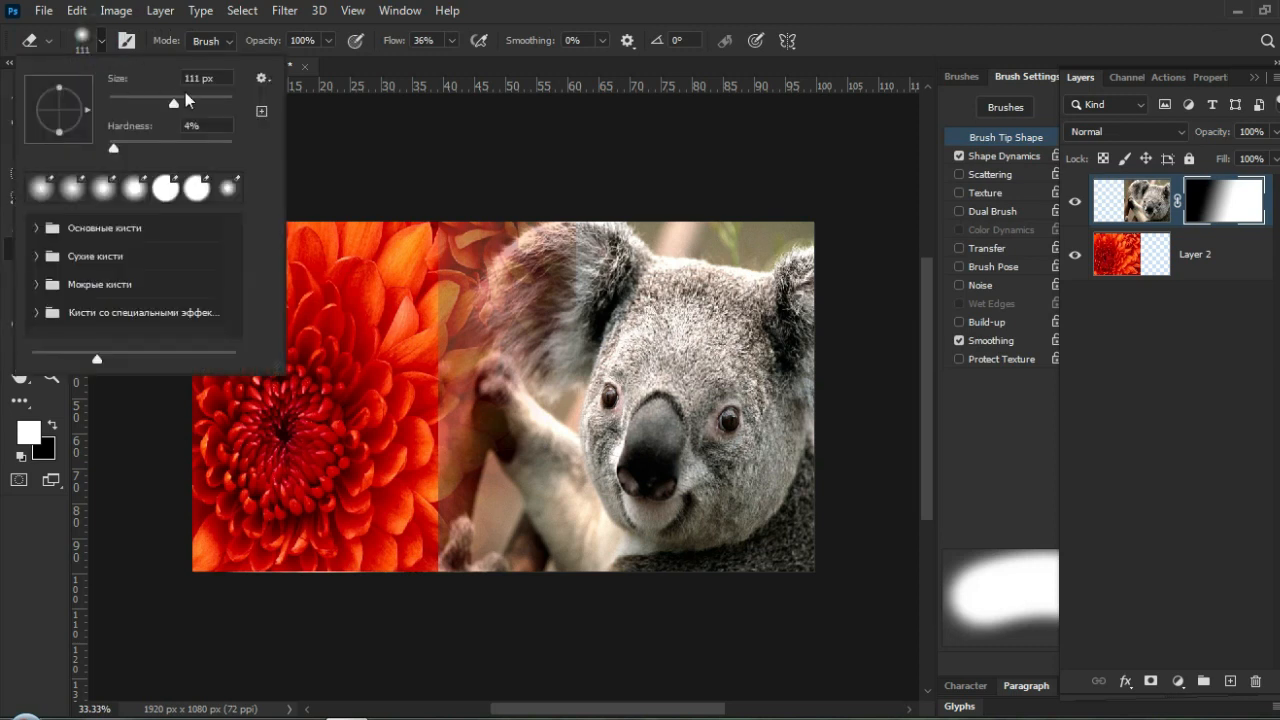
{"action": "left_click", "coordinate": [187, 97]}
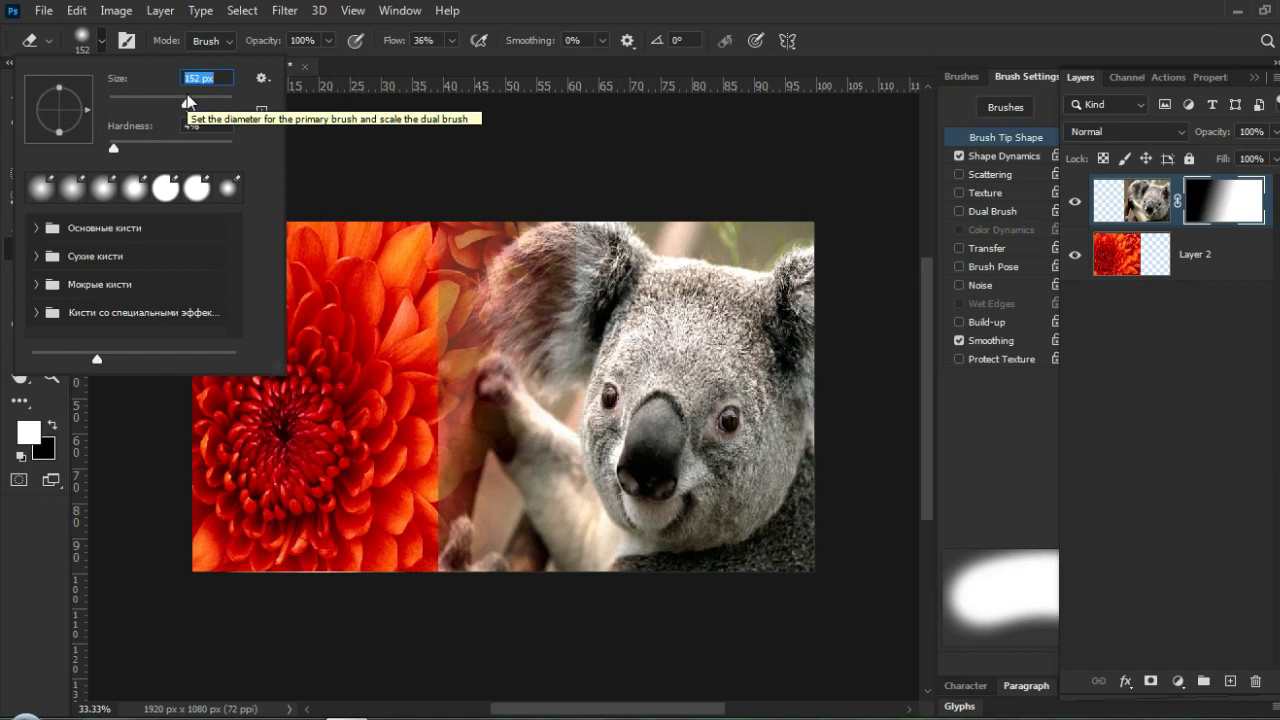
{"action": "mouse_move", "coordinate": [116, 148]}
{"action": "left_mouse_down"}
{"action": "mouse_move", "coordinate": [197, 155]}
{"action": "mouse_move", "coordinate": [116, 151]}
{"action": "left_mouse_up"}
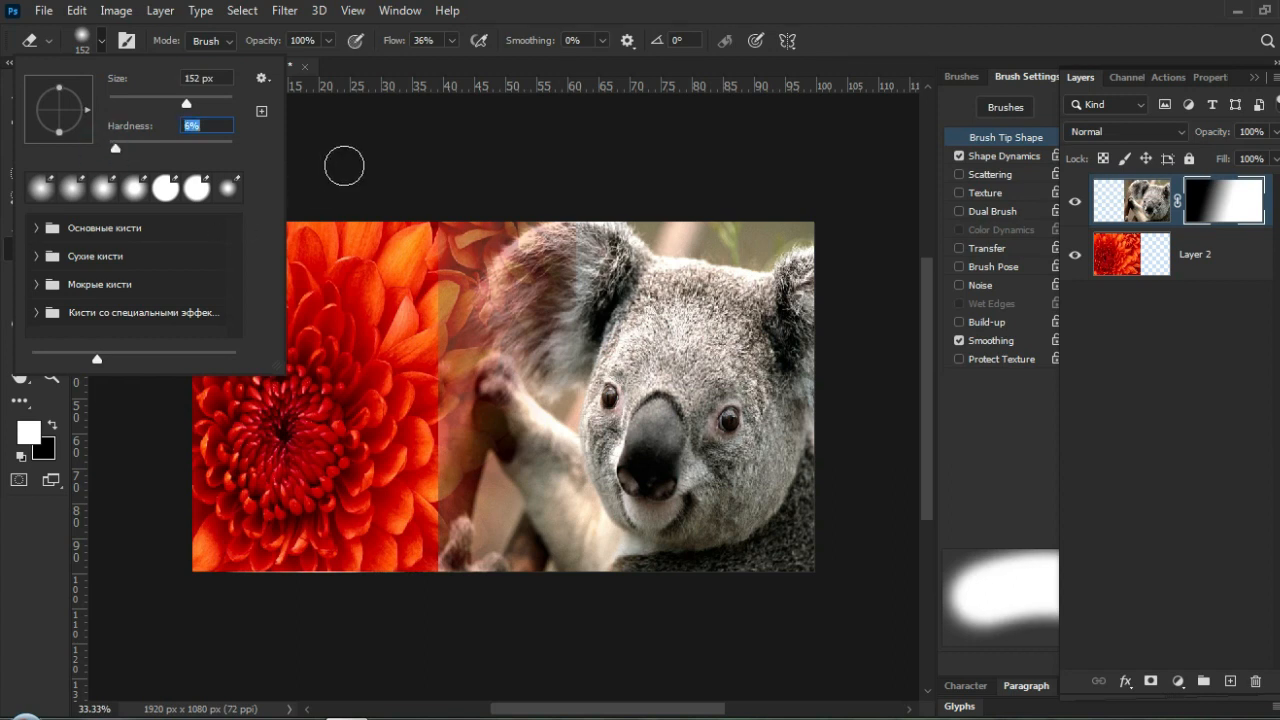
{"action": "left_click", "coordinate": [343, 167]}
{"action": "left_click_drag", "start_coordinate": [447, 196], "coordinate": [438, 262]}
{"action": "mouse_move", "coordinate": [438, 262]}
{"action": "left_mouse_down"}
{"action": "mouse_move", "coordinate": [430, 385]}
{"action": "mouse_move", "coordinate": [446, 566]}
{"action": "left_mouse_up"}
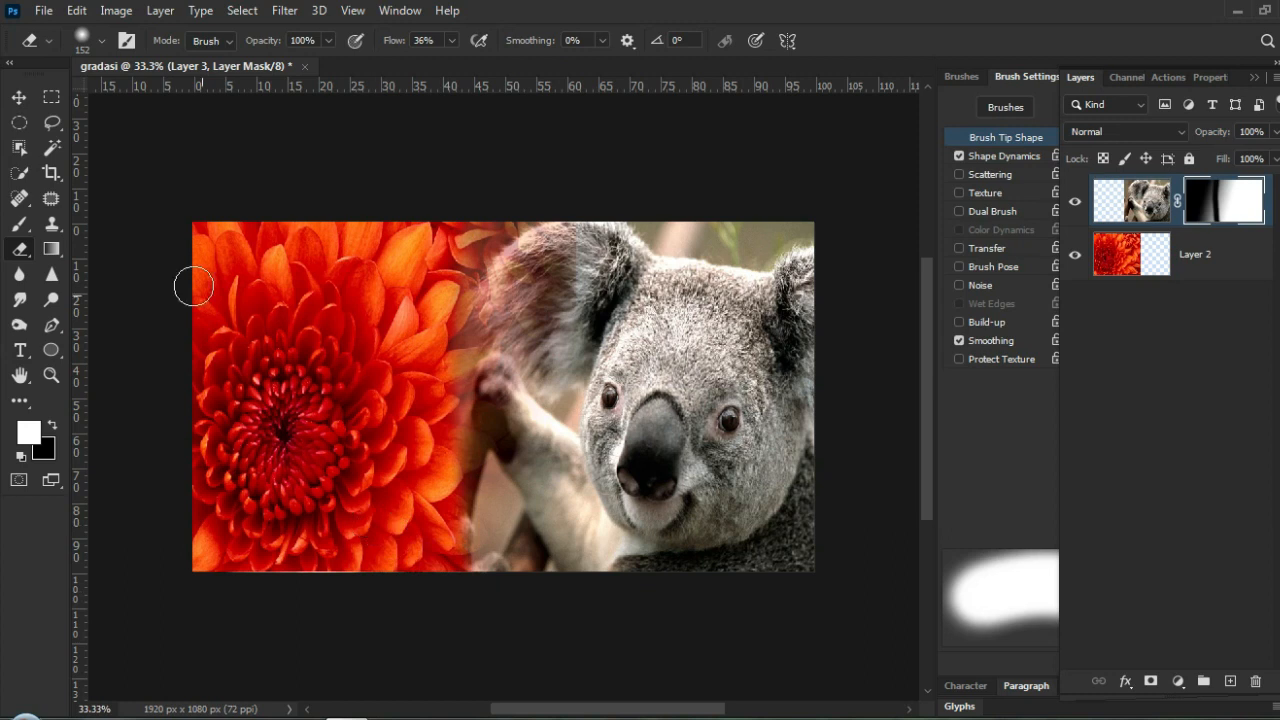
{"action": "left_click", "coordinate": [18, 98]}
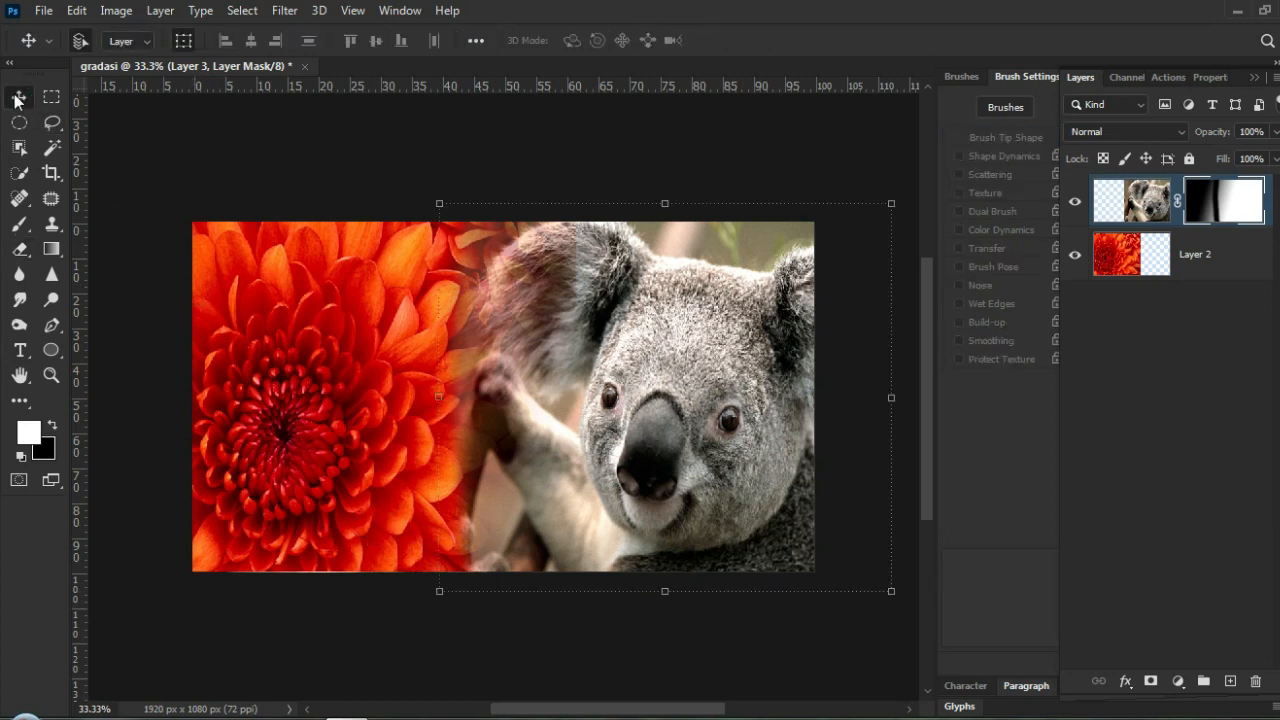